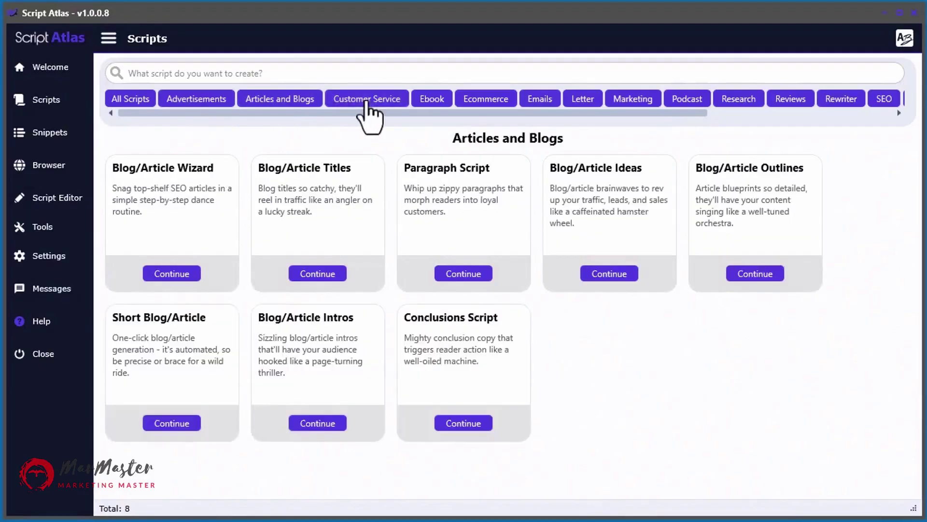
Choose the Emails category's Cold Outreach Email script and send its generated prompt to ChatGPT.
click(486, 99)
click(537, 100)
click(172, 423)
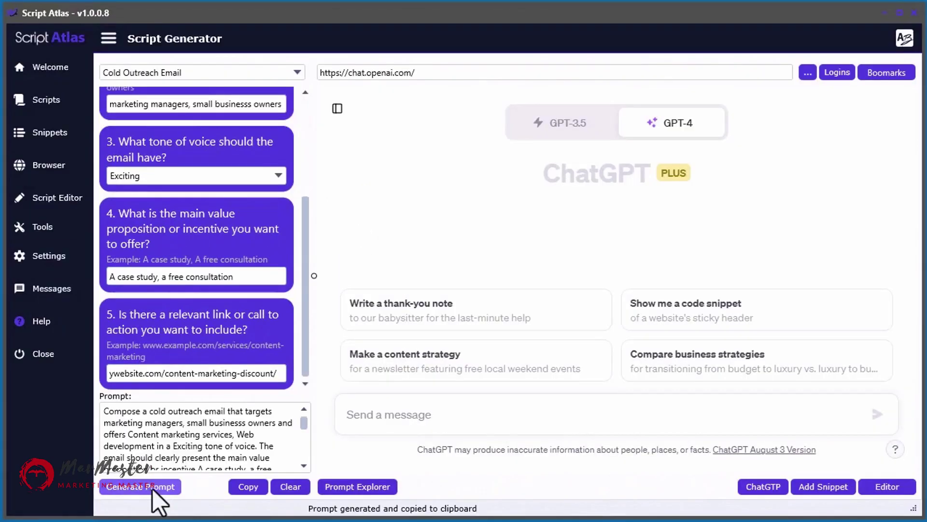
text(Compose a cold outreach email that targets marketing managers, small businesss owners and offers Content marketing services, Web development in a Exciting tone of voice. The email should clearly present the main value proposition or incentive A case study, a free consultation to entice the recipients to learn more about the product or service. Include any relevant link or call to action www.mywebsite.com/content-marketing-discount/ to encourage the recipients to explore your offering or take the desired action. Keep the email concise, personalized, and focused on demonstrating how your product or service can solve a specific problem or provide a unique benefit to the target audience.)
key(Return)
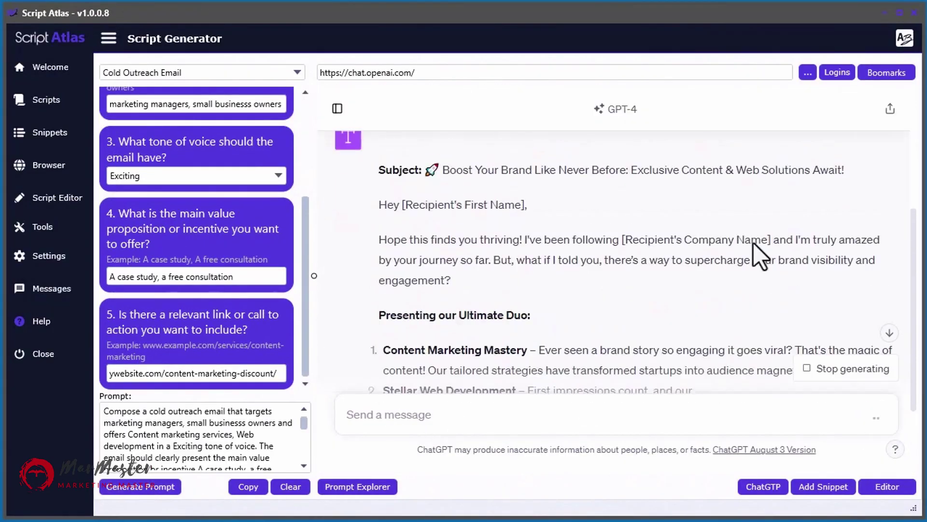
scroll(720, 268, down, 4)
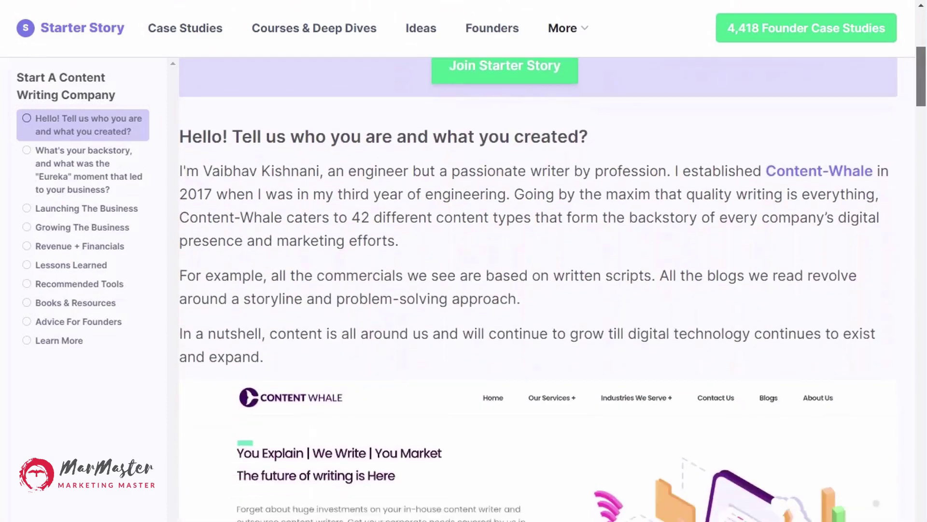
Scroll through the Content Whale case study, then the $25K/month TikTok agency case study page.
scroll(532, 290, down, 5)
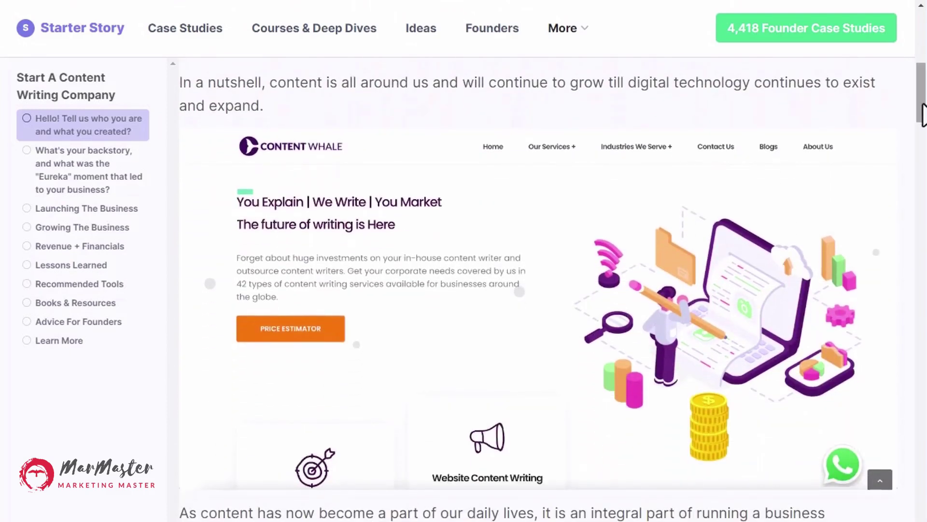
scroll(923, 115, down, 1)
drag(922, 115, 922, 55)
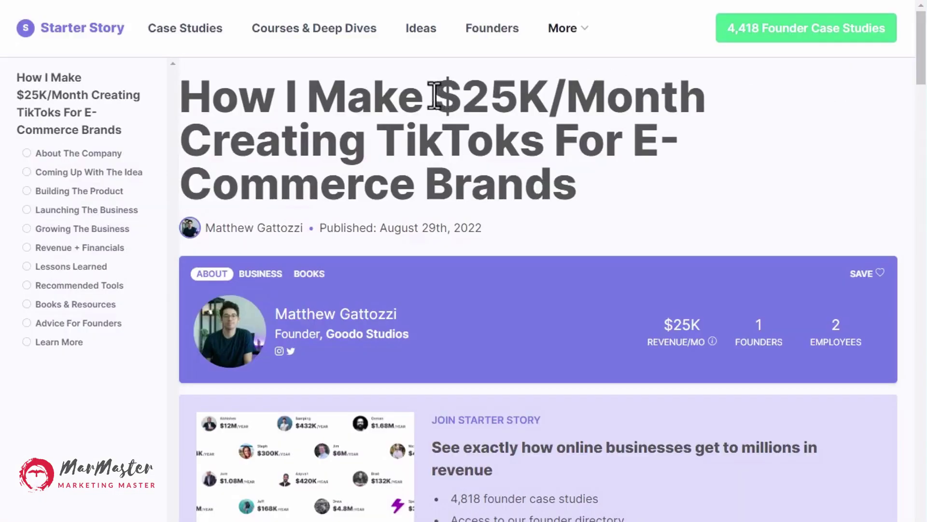
click(720, 118)
drag(913, 51, 918, 121)
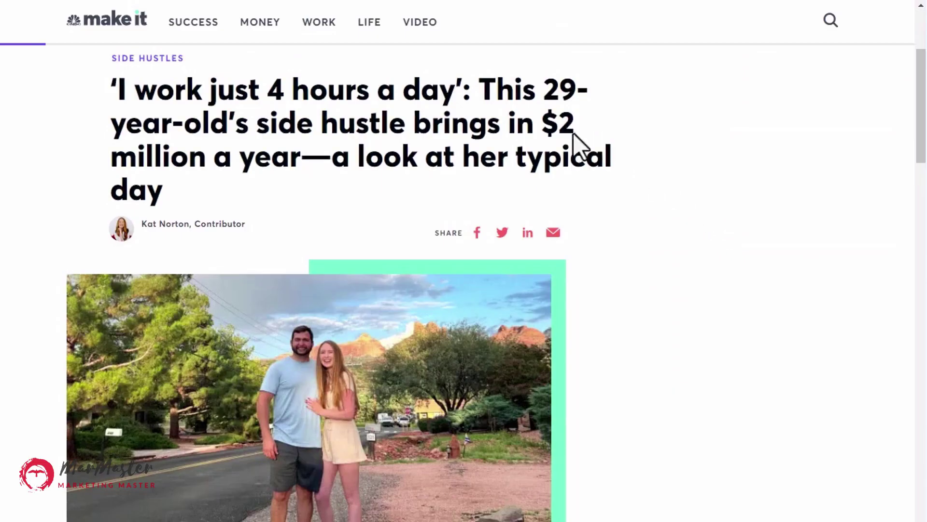
Highlight '$2 million a year' in the CNBC headline and scroll into the article body.
drag(559, 140, 316, 166)
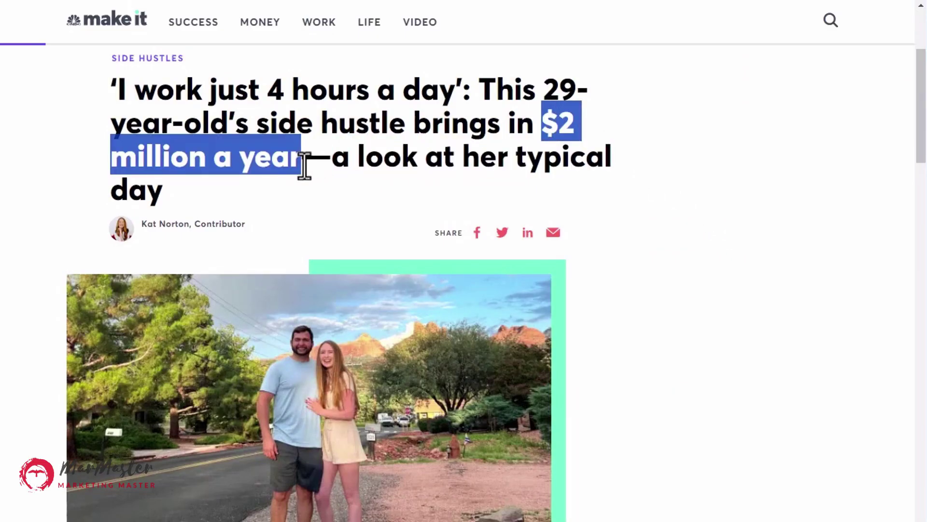
scroll(594, 177, down, 6)
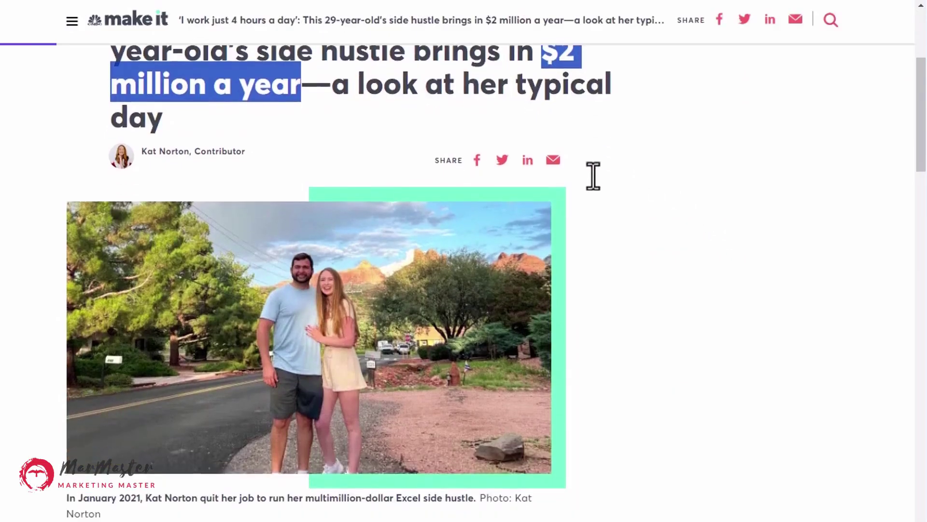
scroll(593, 176, down, 2)
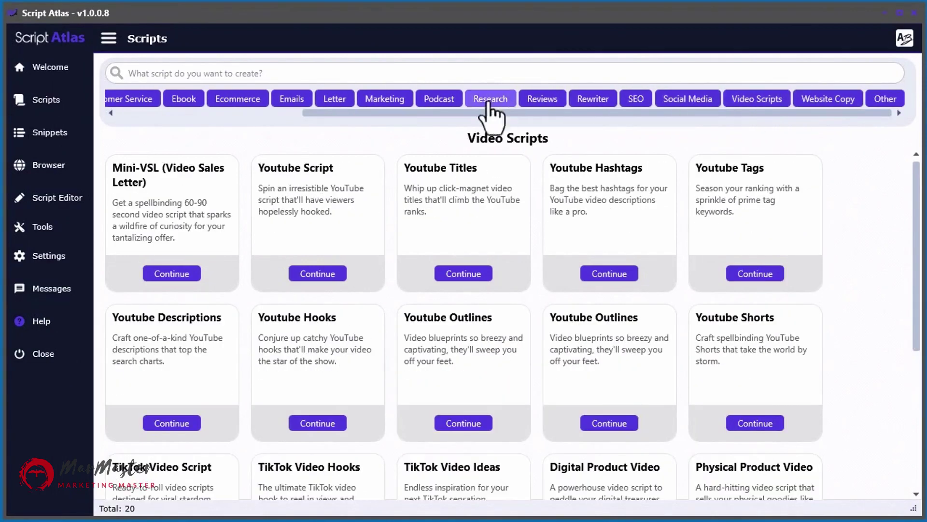
Answer the Cold Outreach Email value proposition with 'A case study, a free consultation' and generate the prompt.
click(292, 98)
click(171, 423)
key(Tab)
key(Tab)
text(A case study, a free consultation)
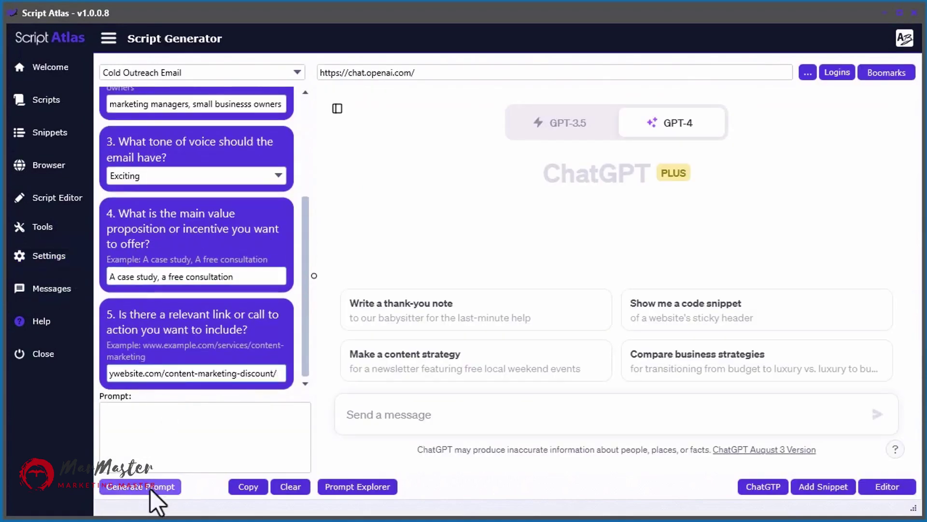
click(145, 486)
Copy the cold outreach prompt and send it to ChatGPT.
click(239, 488)
click(437, 419)
text(Compose a cold outreach email that targets marketing managers, small businesss owners and offers Content marketing services, Web development in a Exciting tone of voice. The email should clearly present the main value proposition or incentive A case study, a free consultation to entice the recipients to learn more about the product or service. Include any relevant link or call to action www.mywebsite.com/content-marketing-discount/ to encourage the recipients to explore your offering or take the desired action. Keep the email concise, personalized, and focused on demonstrating how your product or service can solve a specific problem or provide a unique benefit to the target audience.)
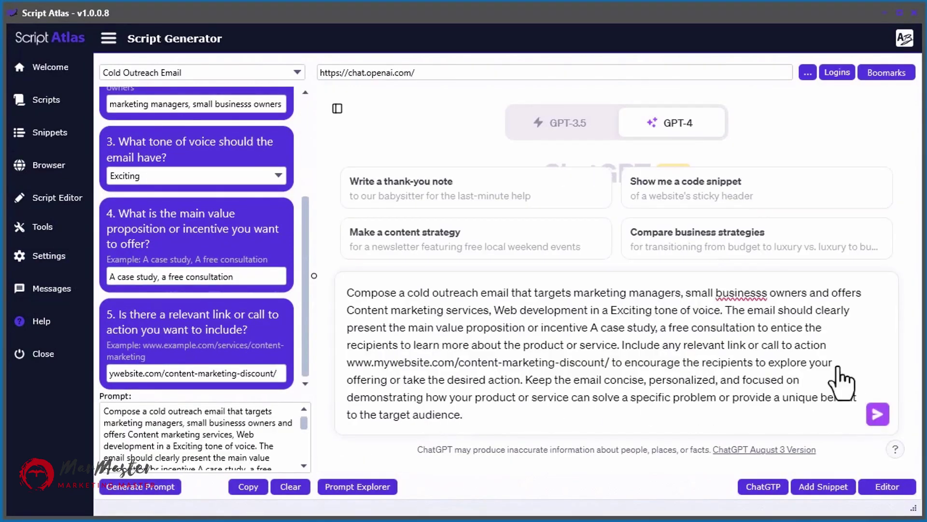
key(Return)
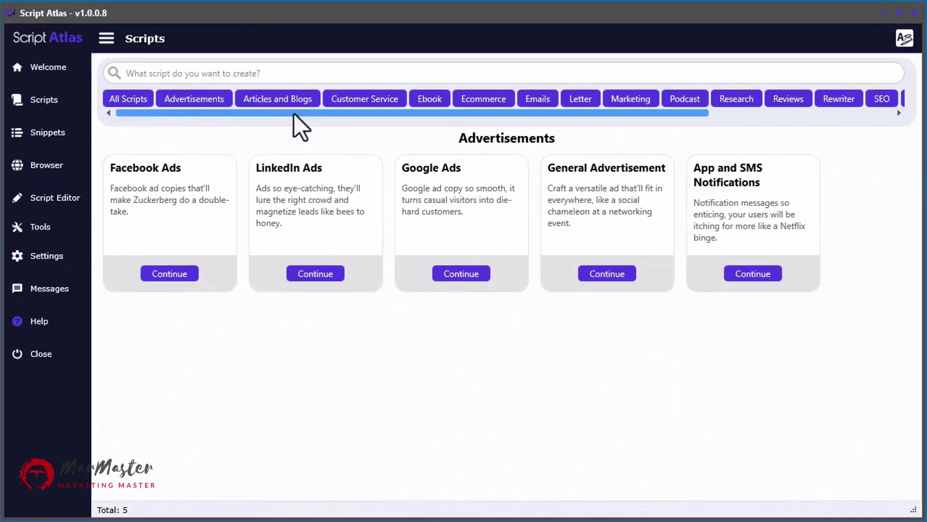
Browse the Articles and Blogs, Video Scripts and Website Copy script categories.
click(280, 101)
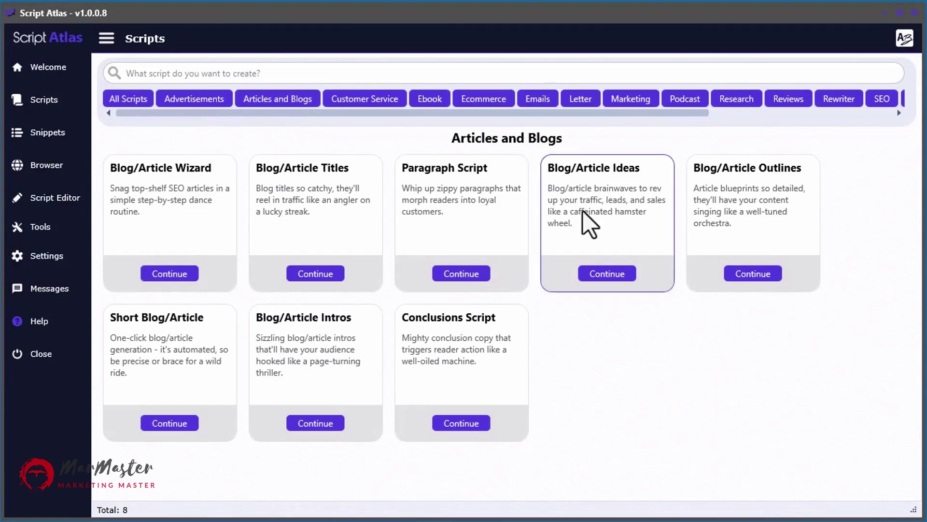
drag(500, 113, 747, 117)
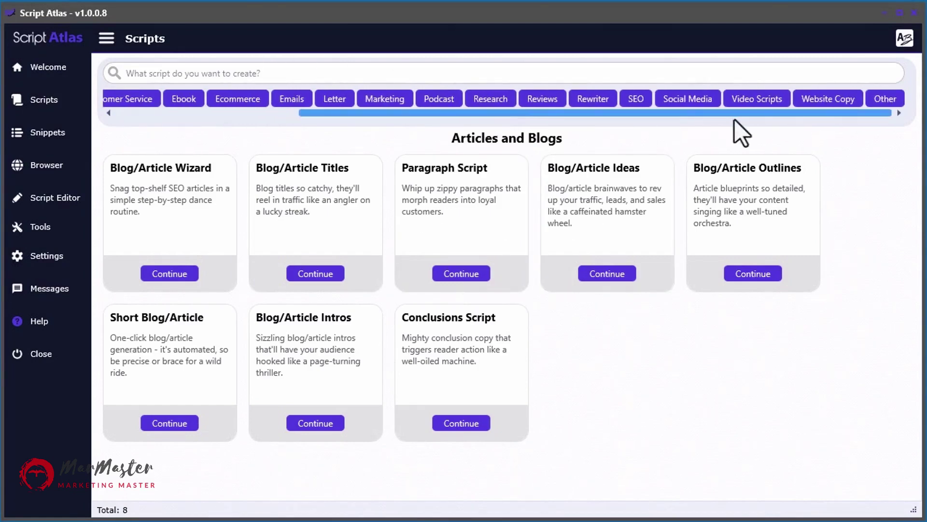
click(759, 99)
scroll(727, 238, down, 3)
scroll(727, 238, up, 3)
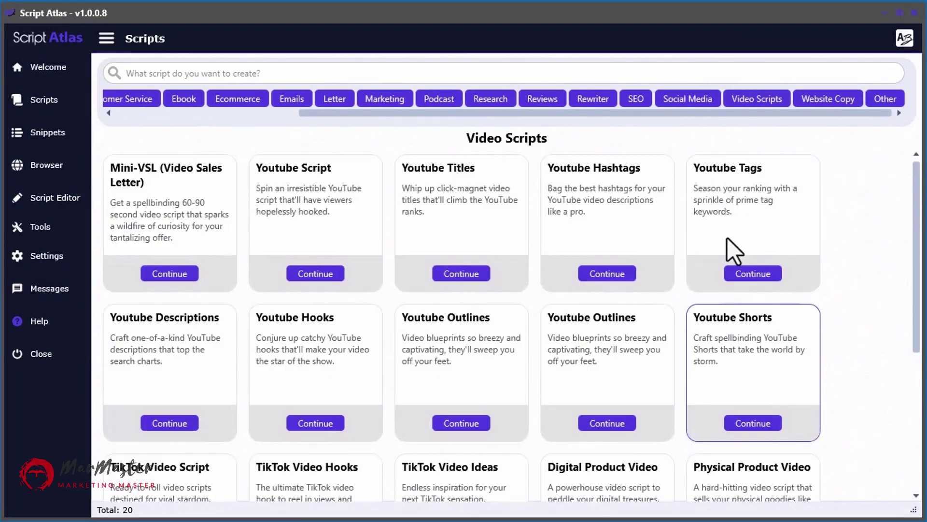
click(834, 102)
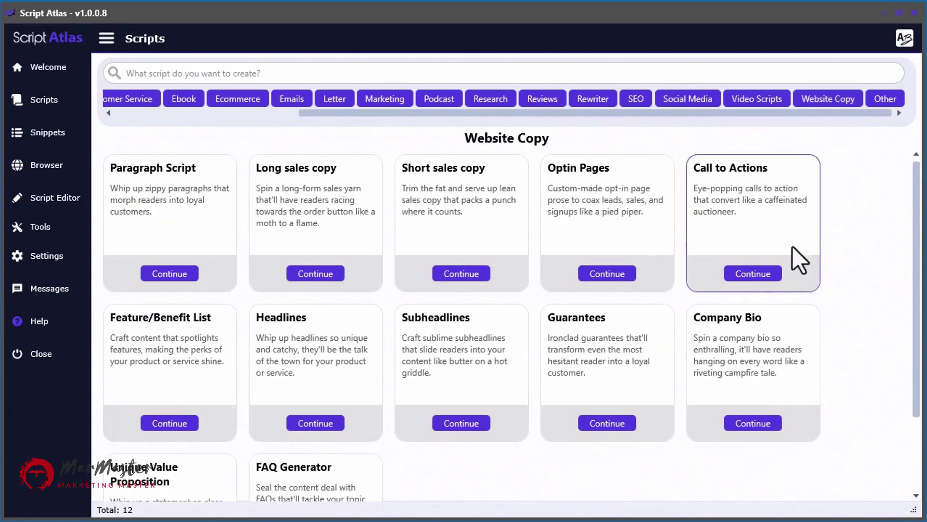
Look at the Reviews and Ebook categories, then return to All Scripts (128 templates).
click(543, 100)
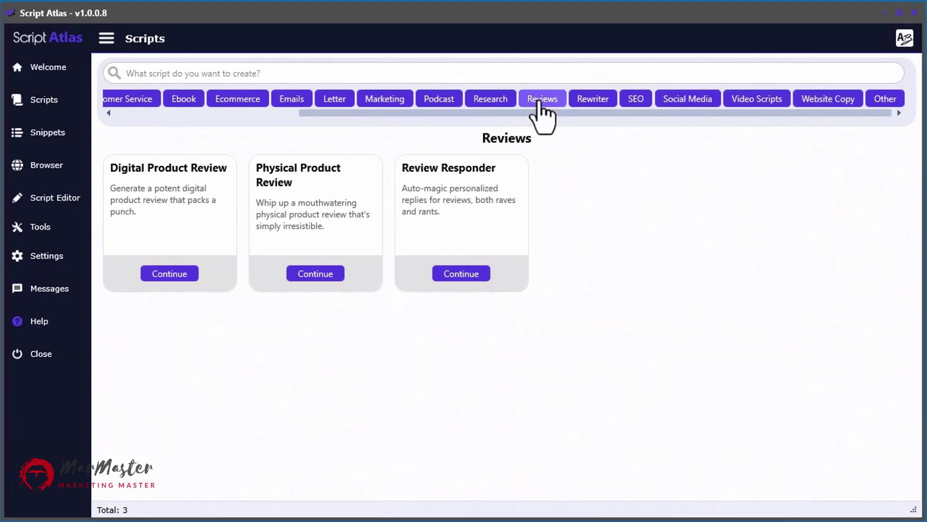
drag(443, 114, 351, 111)
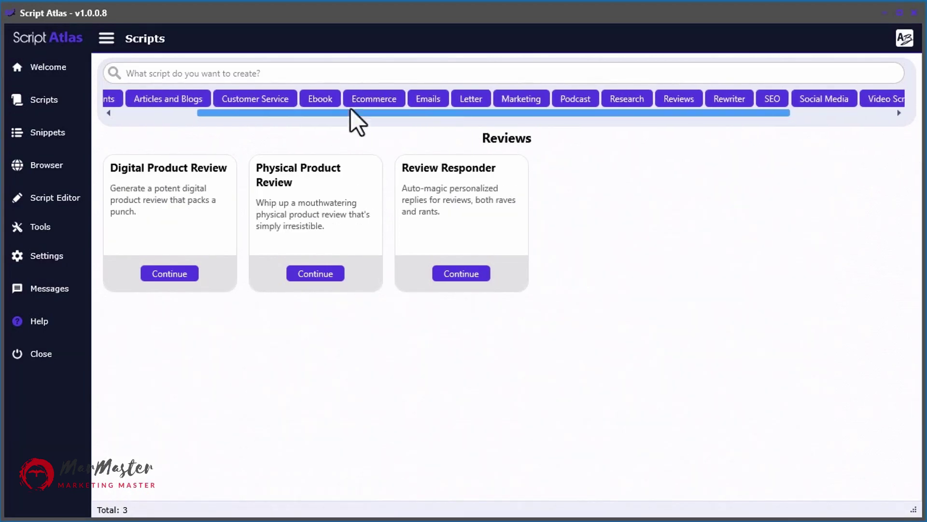
click(319, 102)
drag(251, 114, 128, 113)
click(128, 100)
scroll(145, 227, down, 15)
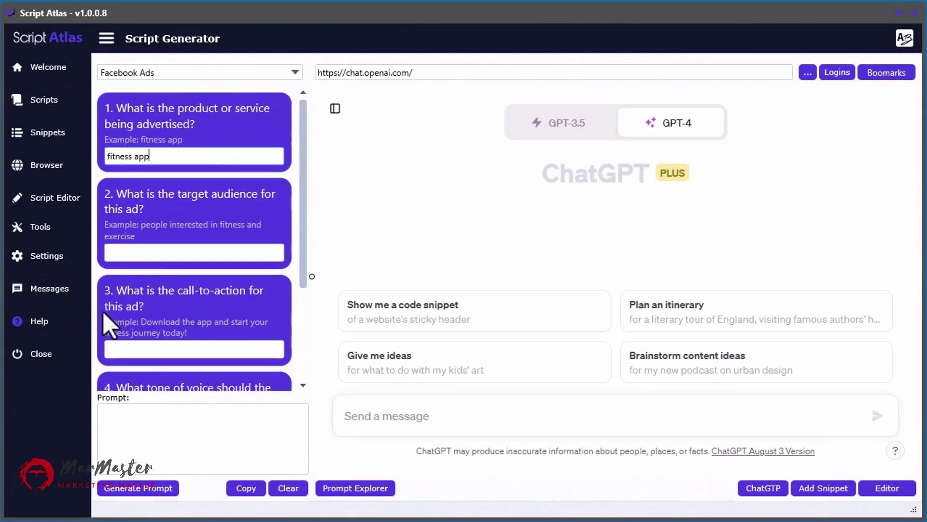
Generate and copy the Facebook Ads prompt for the fitness app.
click(155, 350)
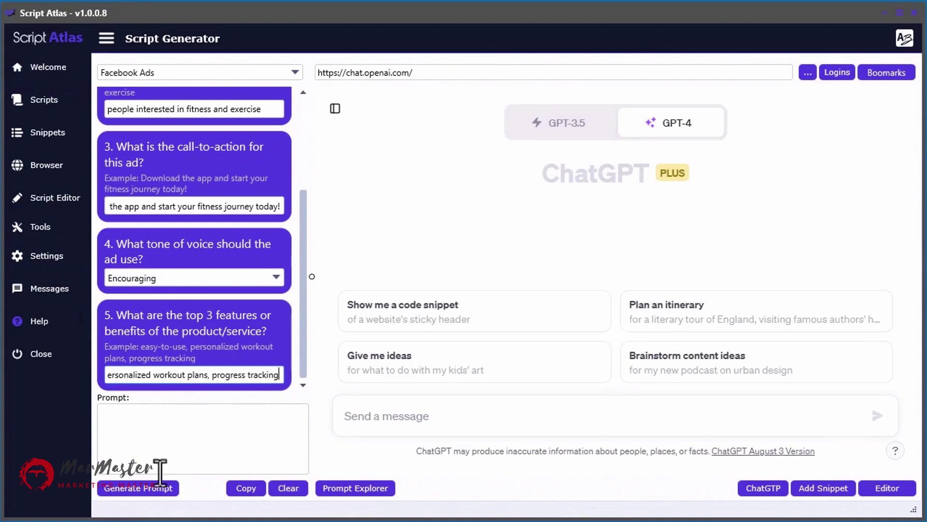
click(156, 483)
click(256, 487)
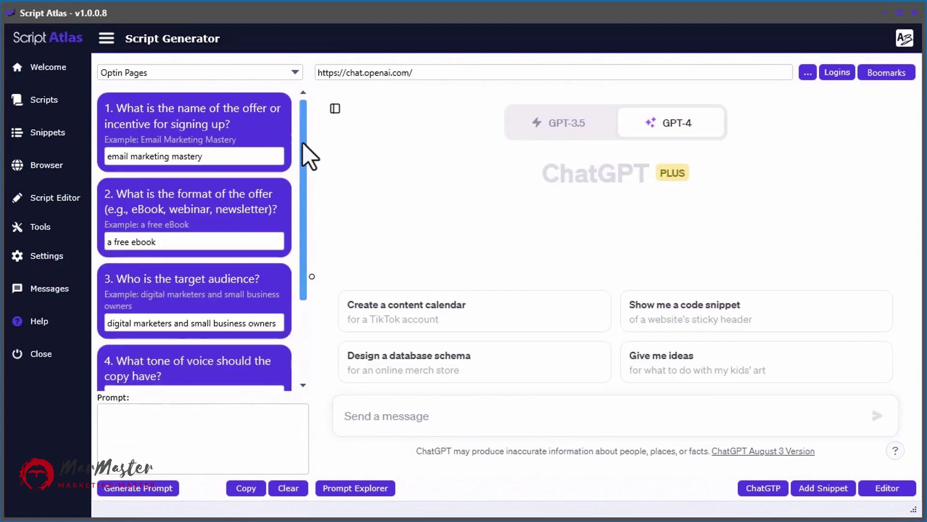
Send the Optin Pages prompt for the free email-marketing ebook to ChatGPT.
drag(303, 143, 297, 235)
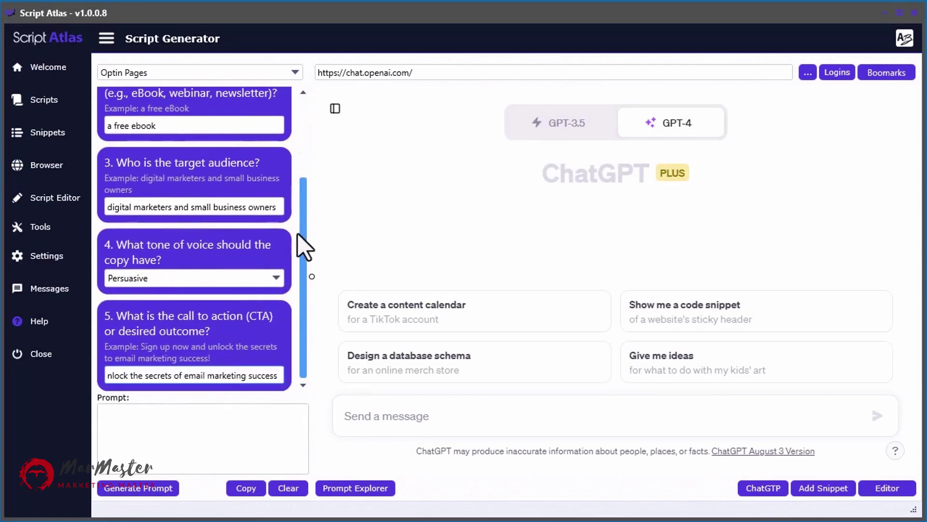
click(141, 489)
click(411, 416)
key(ctrl+v)
key(Return)
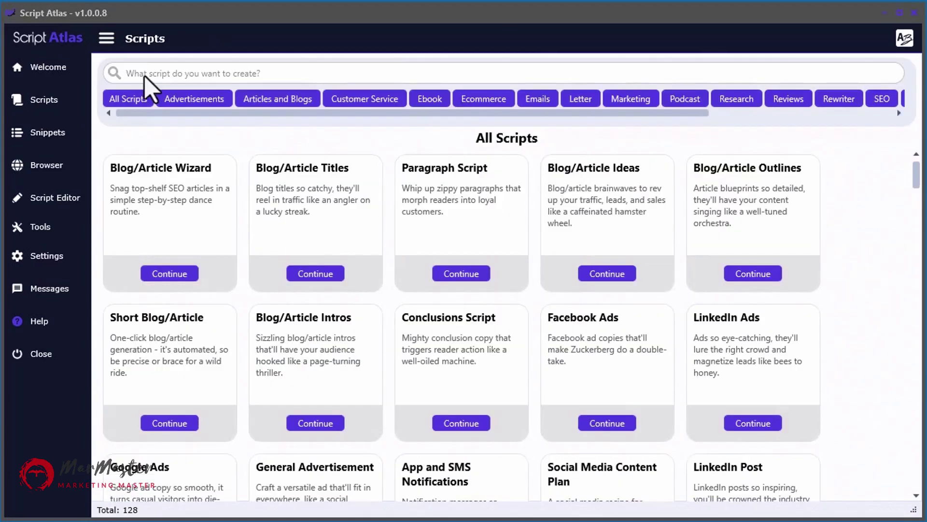
Try several script searches by name, keyword and tag, clear them, and filter to Advertisements.
click(144, 73)
text(rewr)
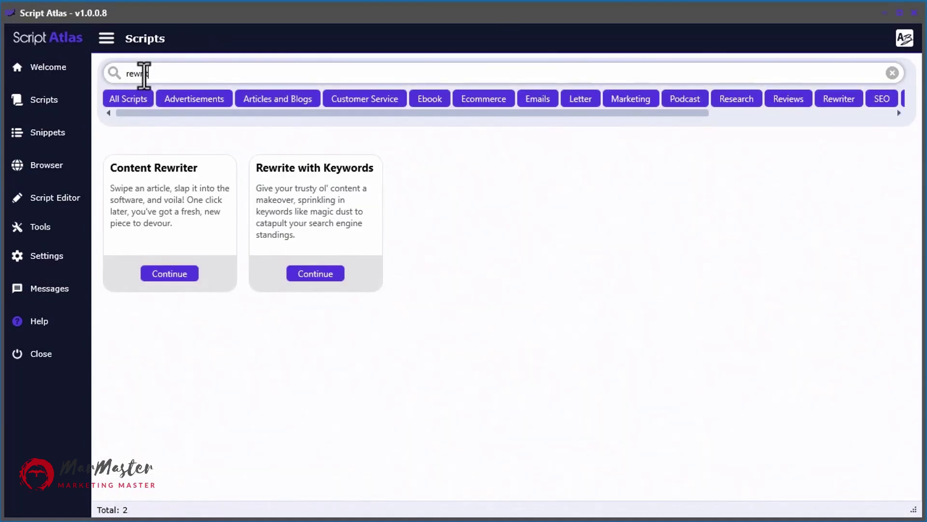
text(summar)
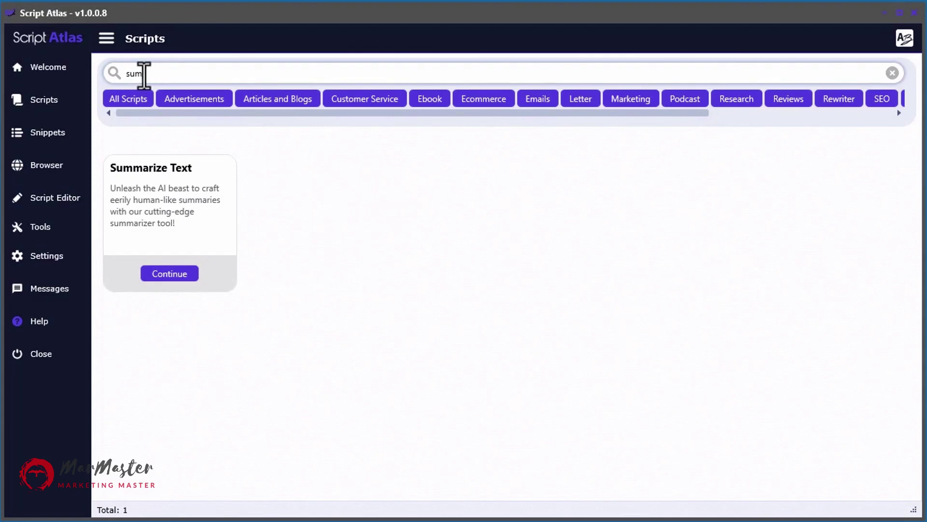
key(BackSpace)
key(BackSpace)
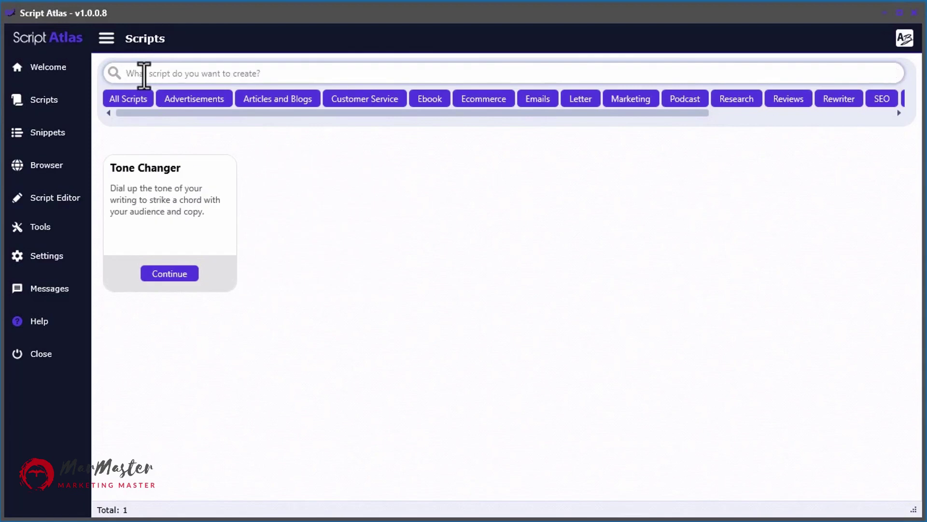
text(quotes)
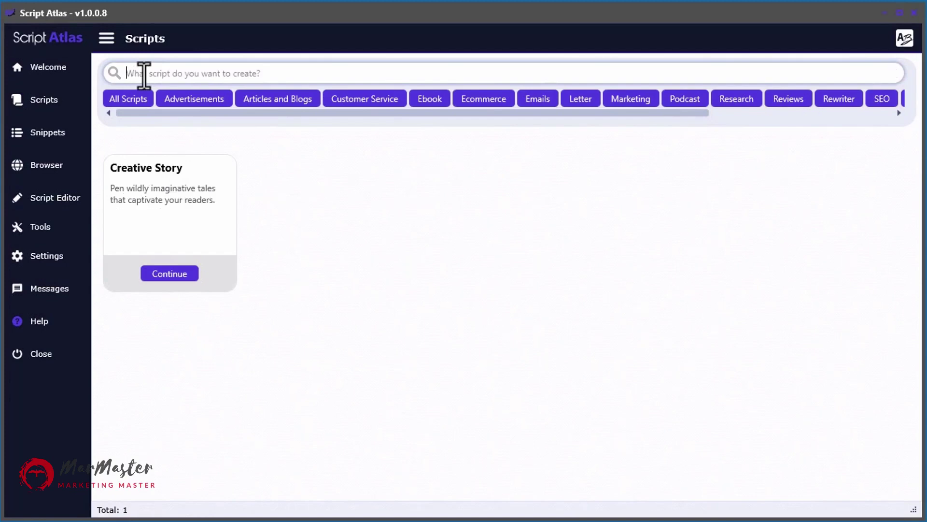
text(s)
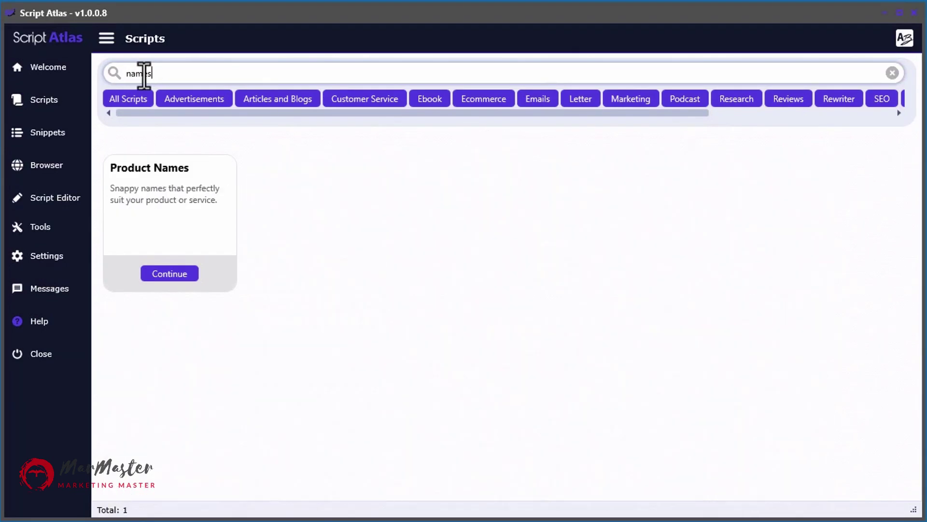
text(ongkeyword)
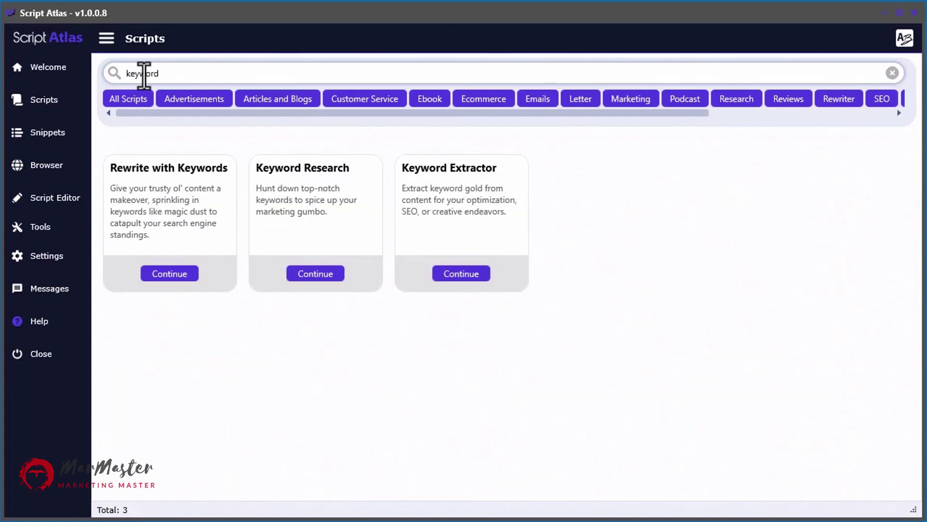
text(tags)
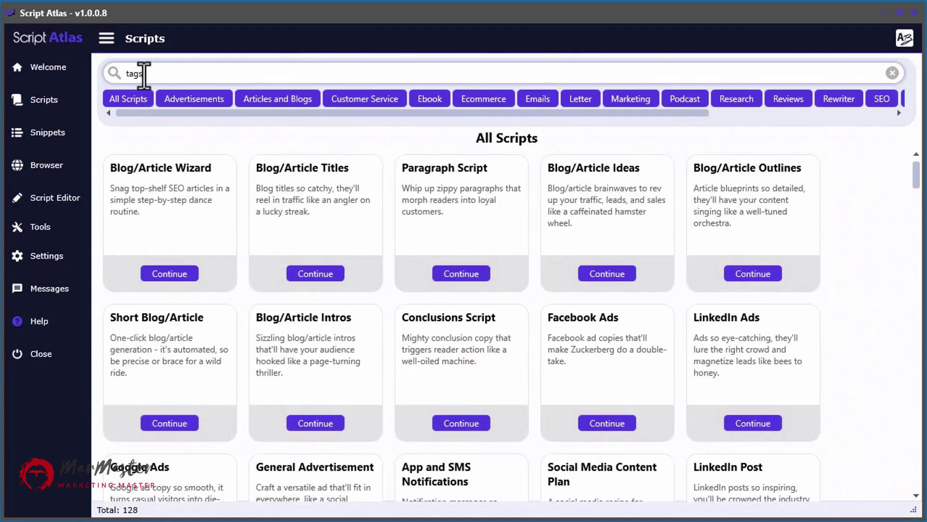
key(BackSpace)
key(BackSpace)
key(BackSpace)
key(BackSpace)
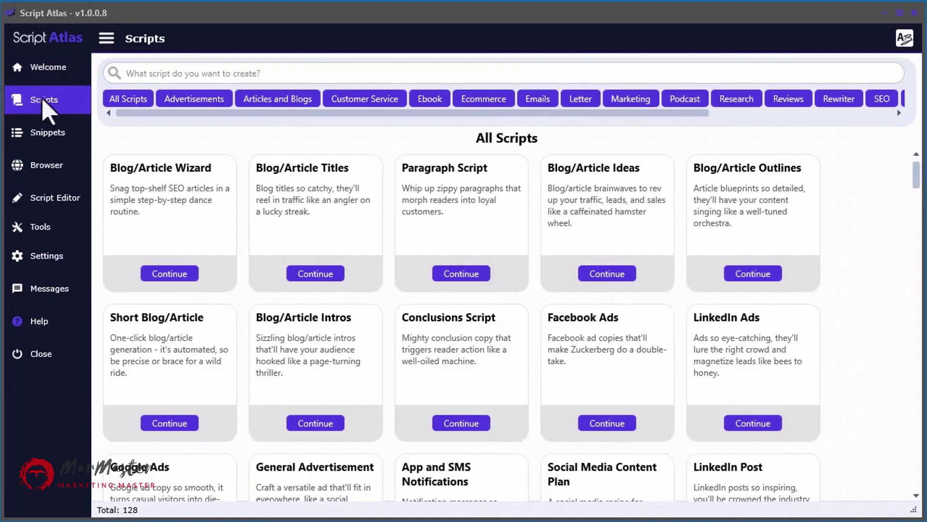
click(195, 99)
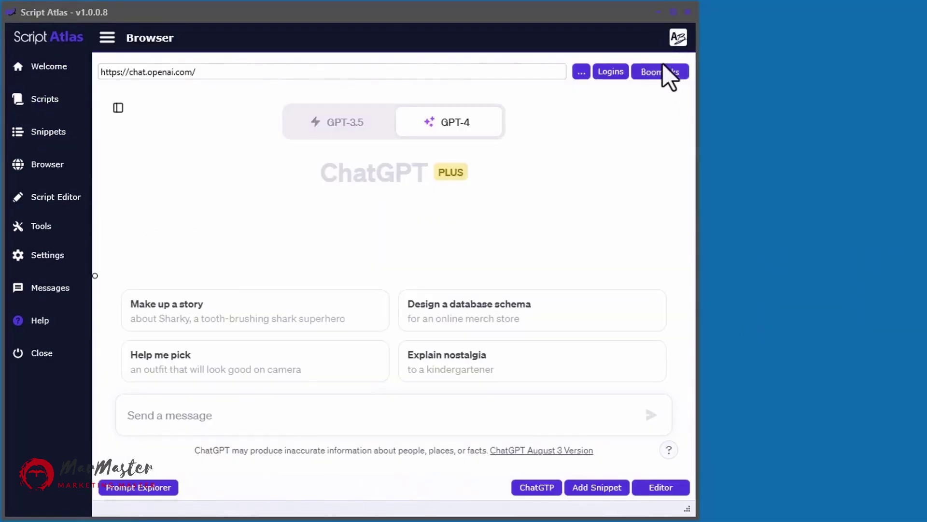
Open the browser's Bookmarks, check the saved Logins, and load the ChatGPT login page.
click(669, 75)
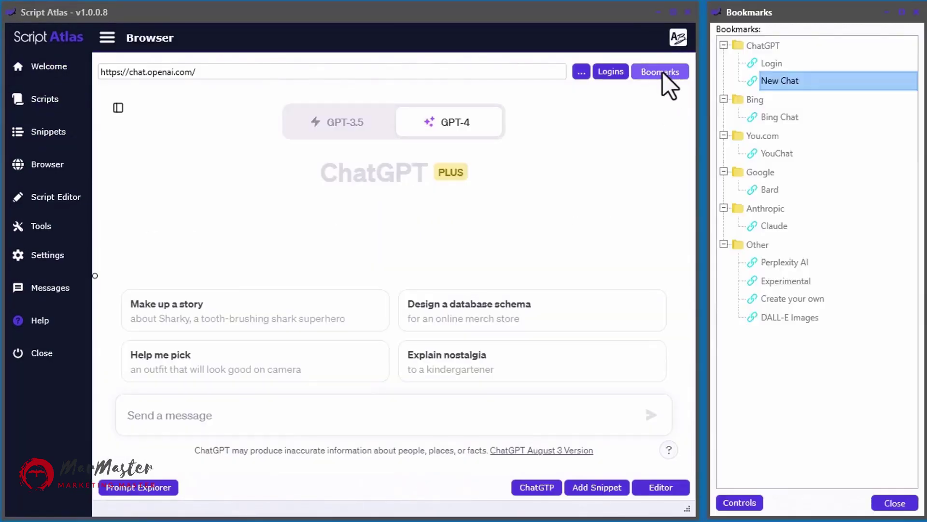
click(609, 73)
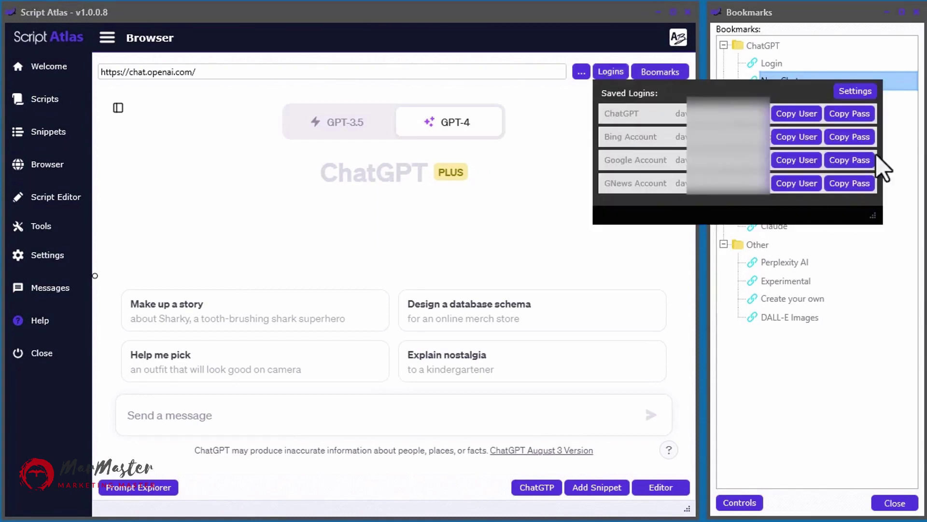
click(833, 353)
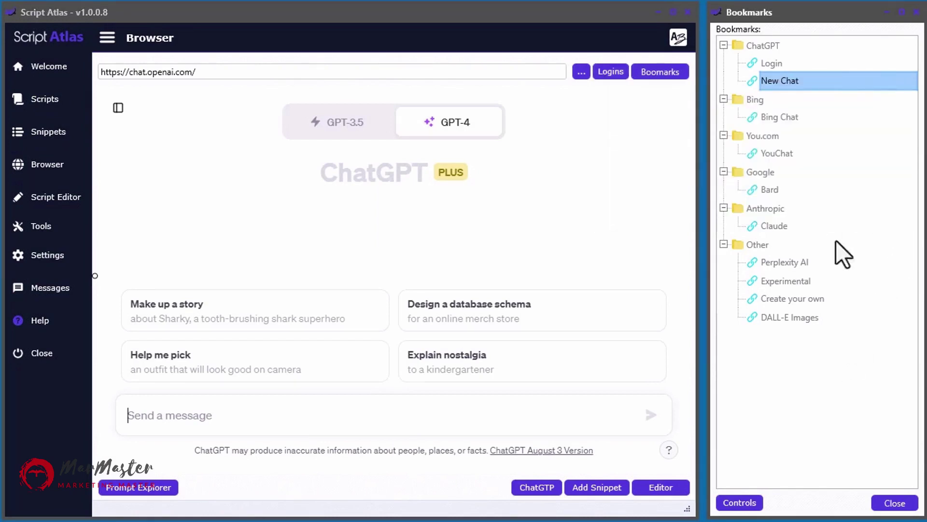
click(773, 64)
click(466, 314)
Visit the Bing Chat, YouChat, Bard, Claude and Perplexity AI bookmarks in turn.
click(787, 120)
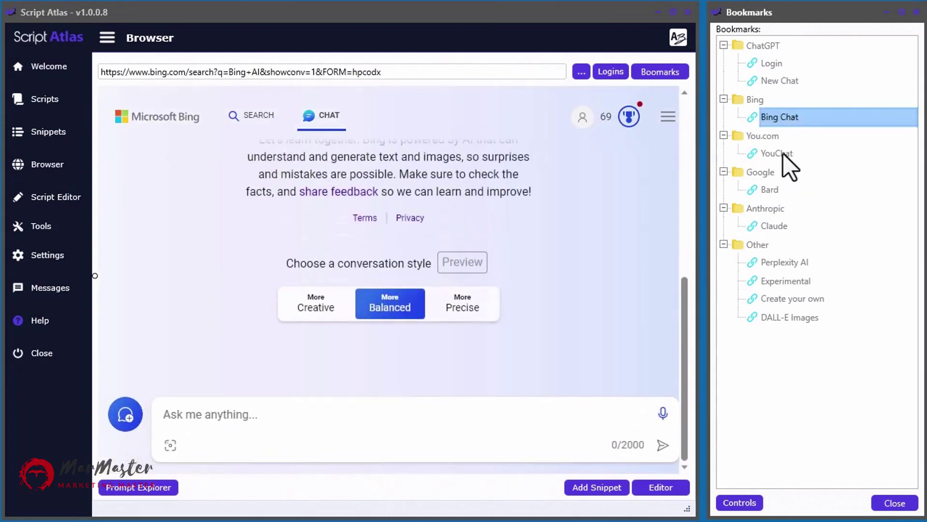
click(784, 153)
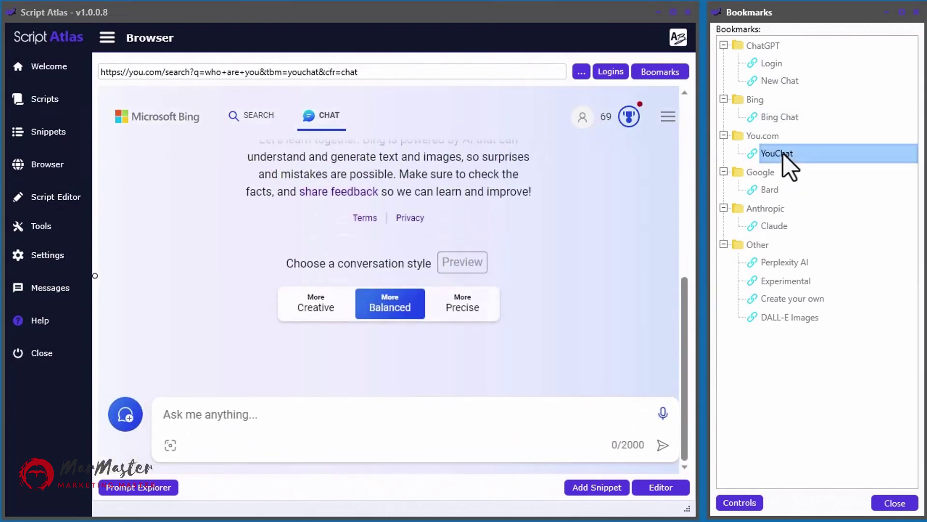
click(776, 192)
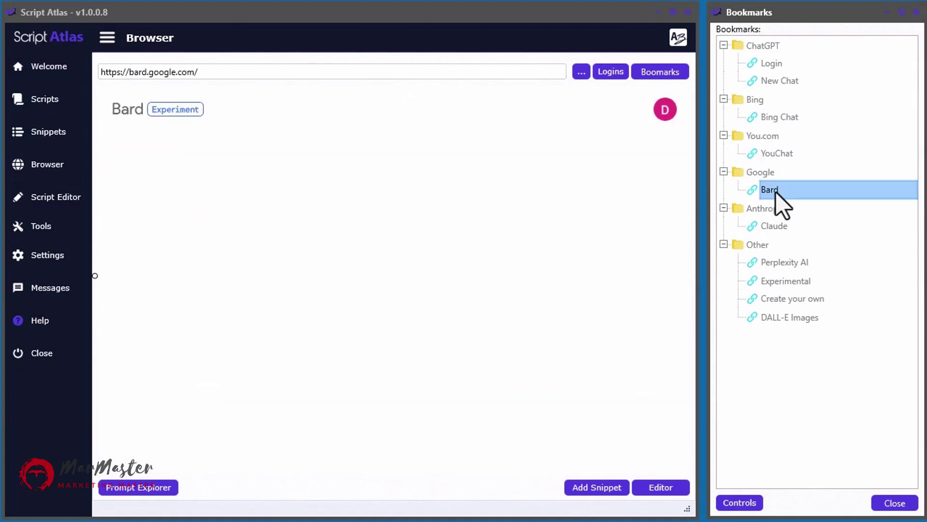
click(778, 225)
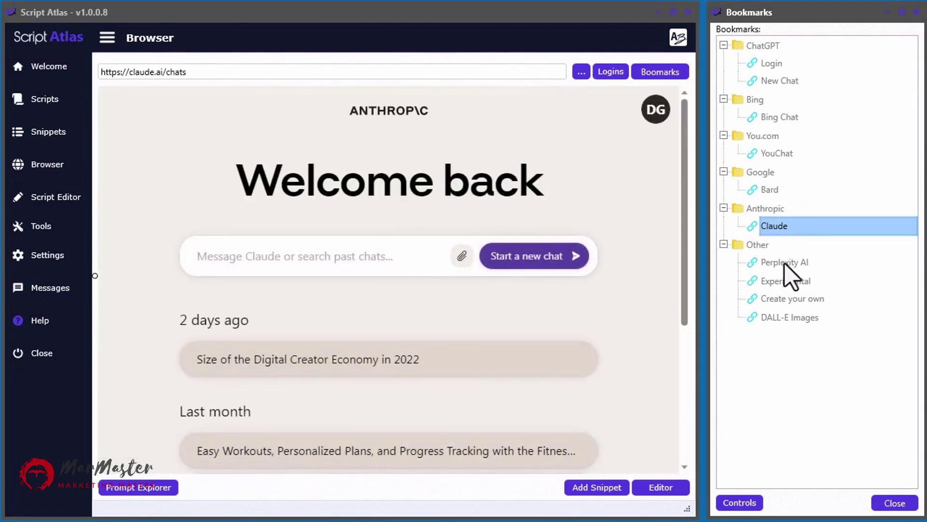
click(784, 263)
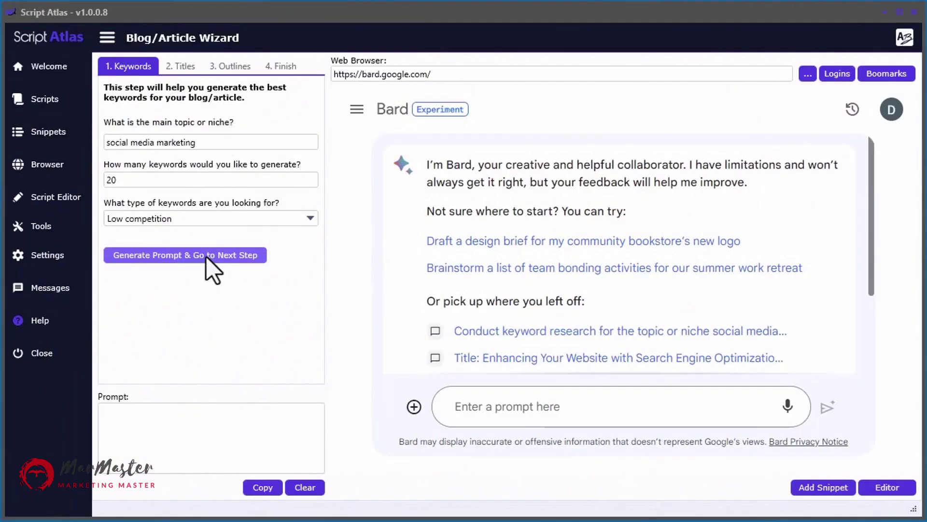
Generate the wizard's keyword research prompt and paste it into Bard.
click(207, 257)
click(263, 487)
click(542, 406)
key(ctrl+v)
click(825, 355)
Copy 'social media marketing tips' and 'social media marketing strategy' from Bard into the keywords field.
drag(439, 193, 504, 208)
key(ctrl+c)
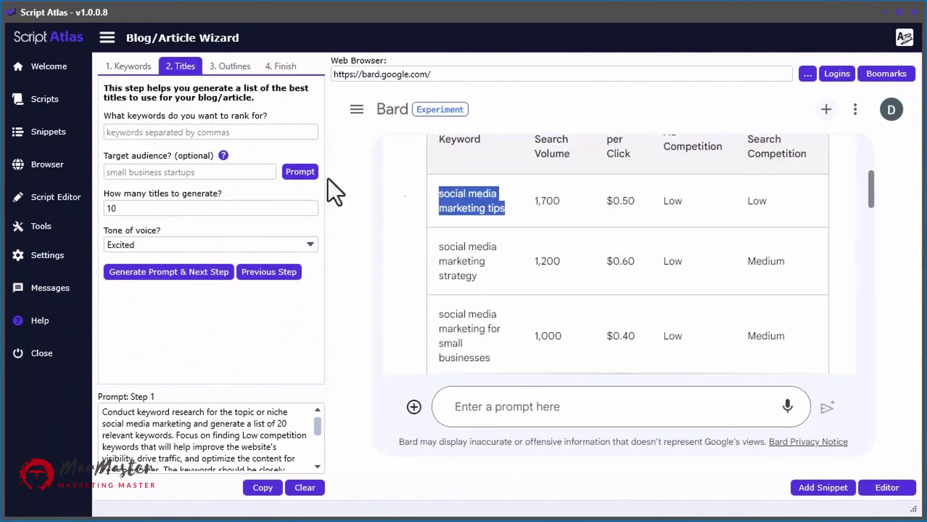
click(131, 132)
key(ctrl+v)
text(,)
drag(477, 279, 435, 263)
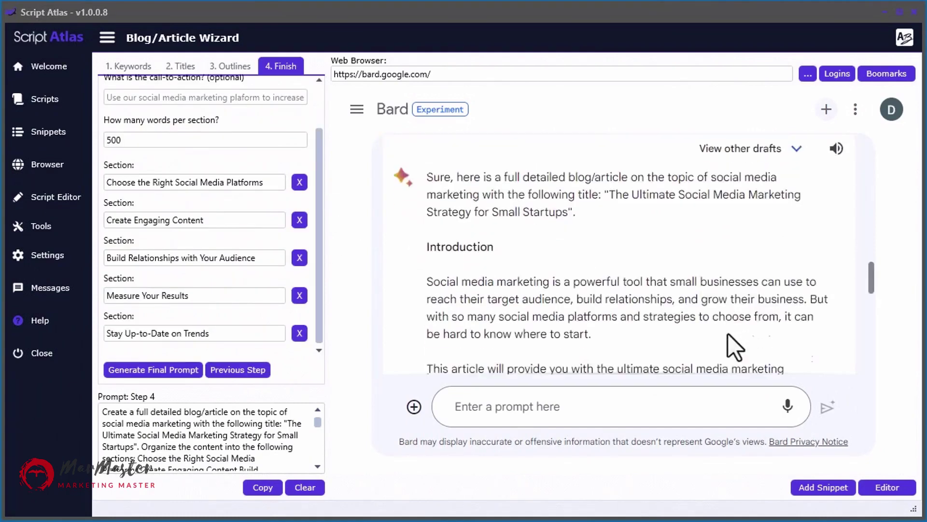
scroll(725, 321, down, 15)
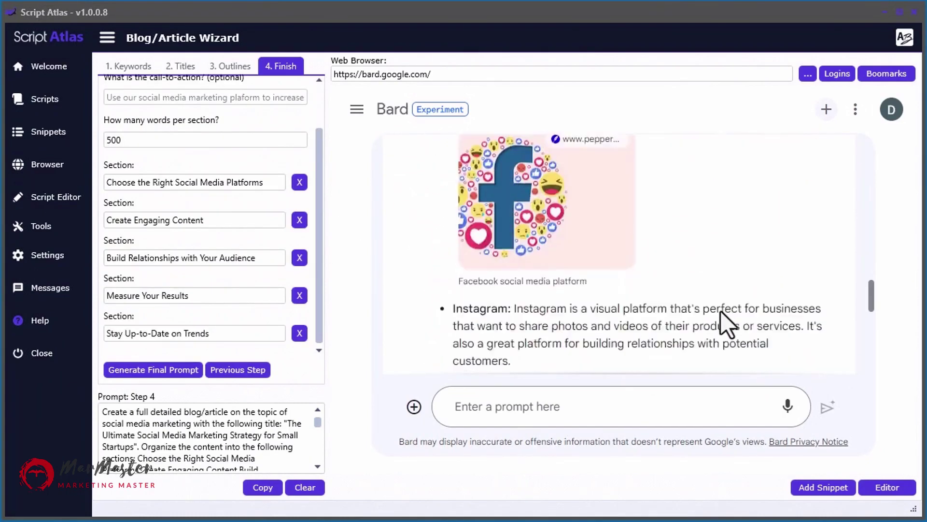
scroll(720, 312, down, 15)
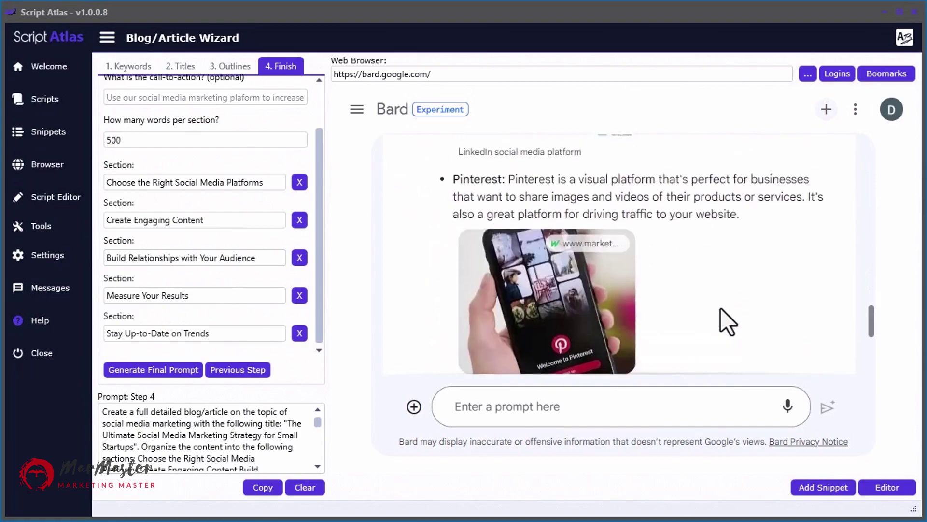
scroll(728, 321, down, 20)
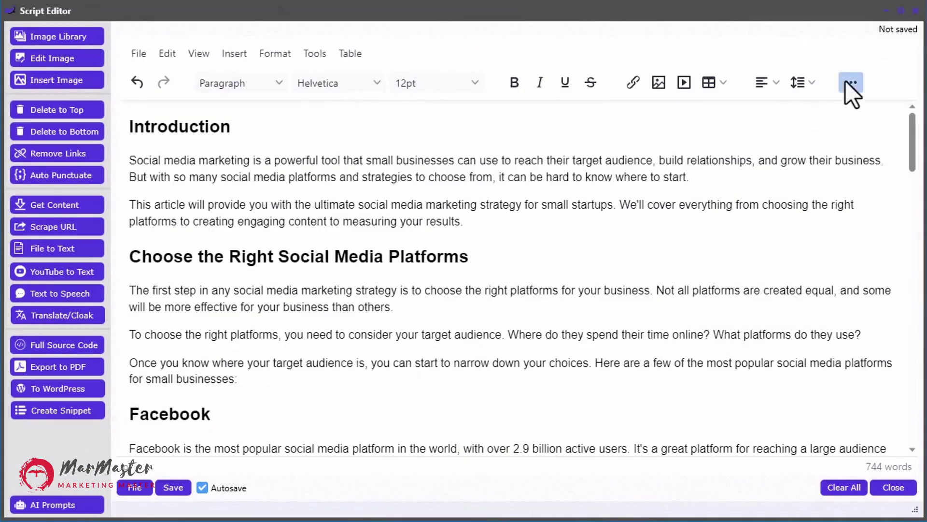
Put 'Instagram' on its own line and format it as Heading 2.
click(850, 83)
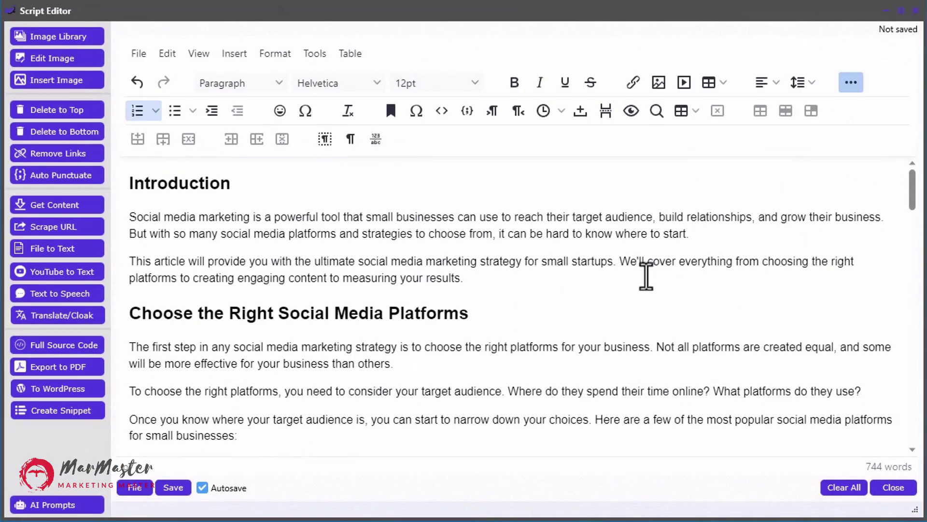
scroll(621, 282, down, 7)
click(191, 321)
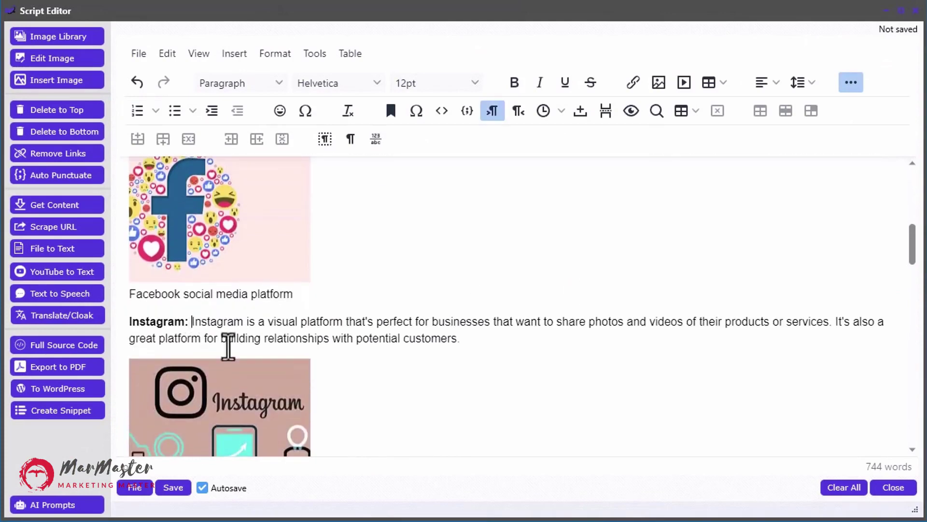
key(Return)
click(196, 322)
drag(196, 323, 130, 323)
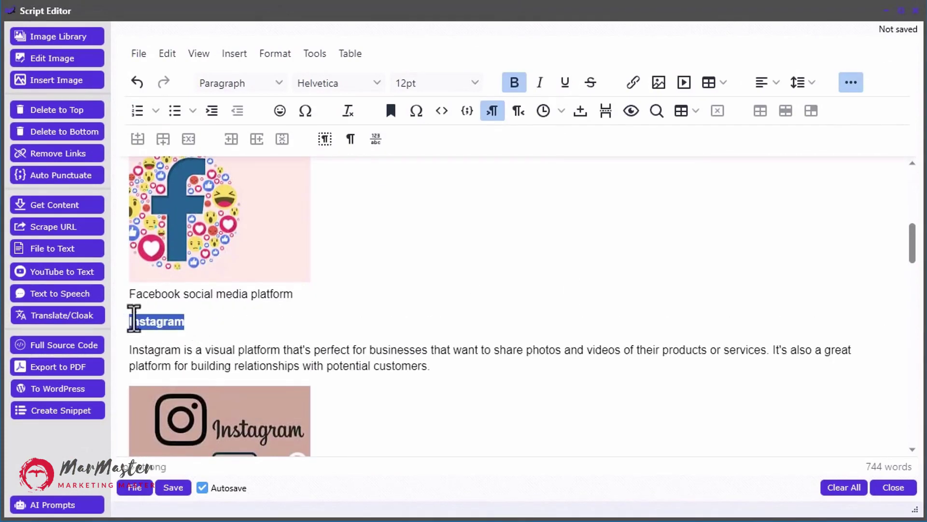
click(272, 82)
click(271, 154)
Make 'Twitter' a separate Heading 2 line without its colon.
scroll(418, 327, down, 5)
click(388, 332)
click(172, 315)
key(Return)
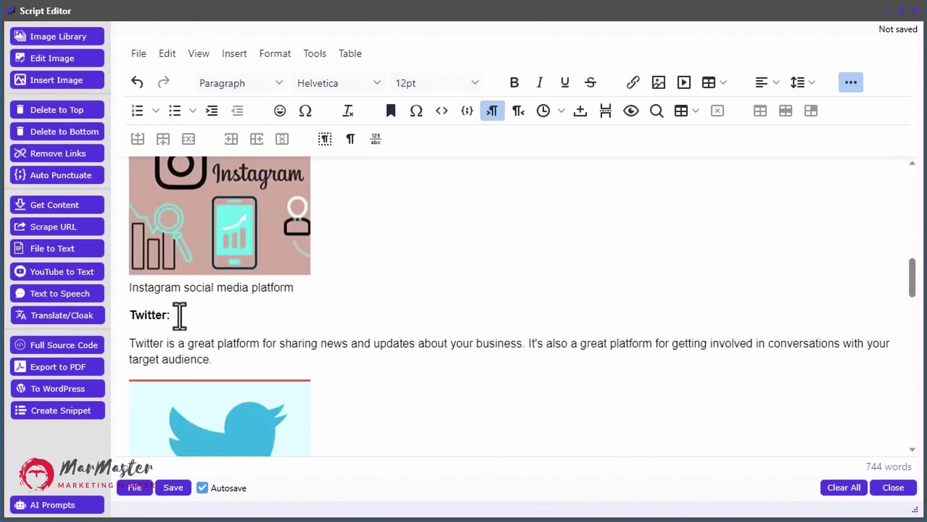
click(193, 319)
key(BackSpace)
drag(167, 315, 131, 319)
click(261, 83)
click(251, 153)
Turn the LinkedIn label into its own colon-free Heading 2 line.
scroll(439, 348, down, 5)
drag(180, 263, 133, 263)
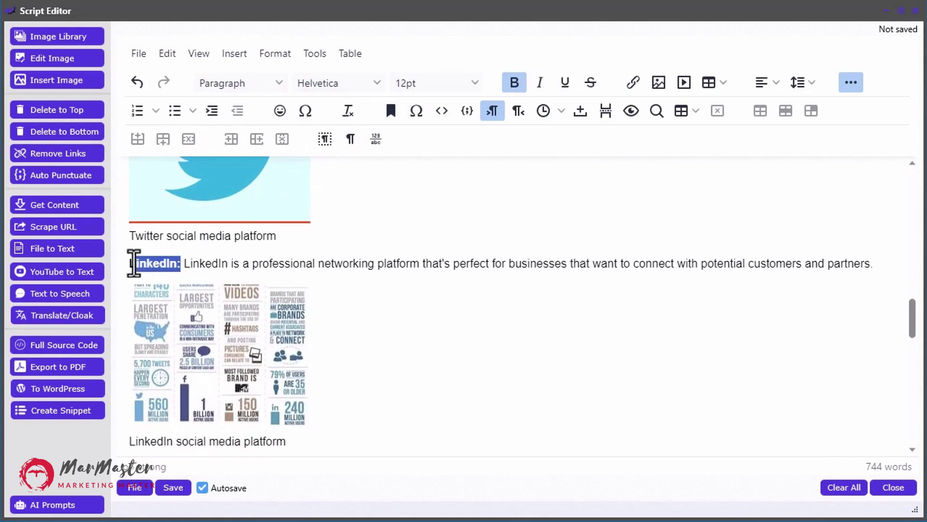
click(186, 265)
key(Return)
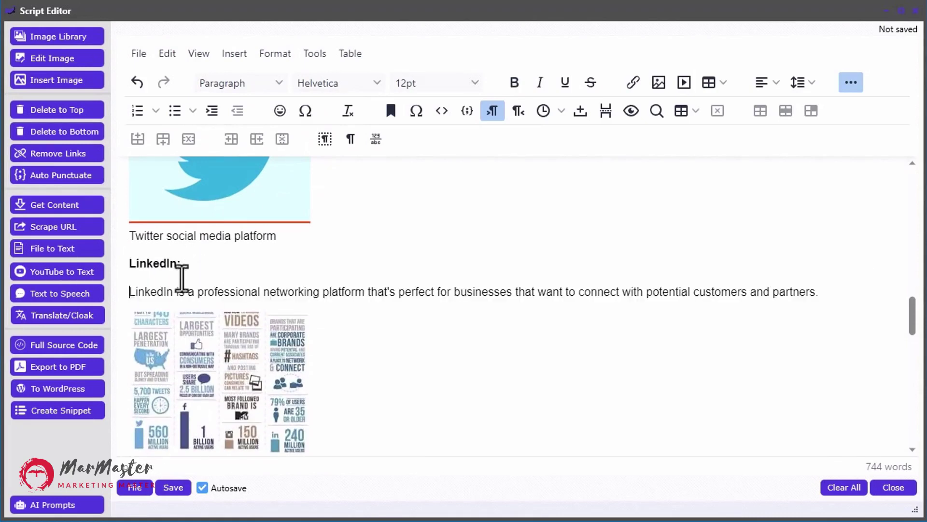
click(215, 269)
key(BackSpace)
drag(180, 263, 126, 277)
click(242, 84)
click(252, 153)
Split the Pinterest label onto its own line.
scroll(479, 318, down, 5)
scroll(372, 300, up, 1)
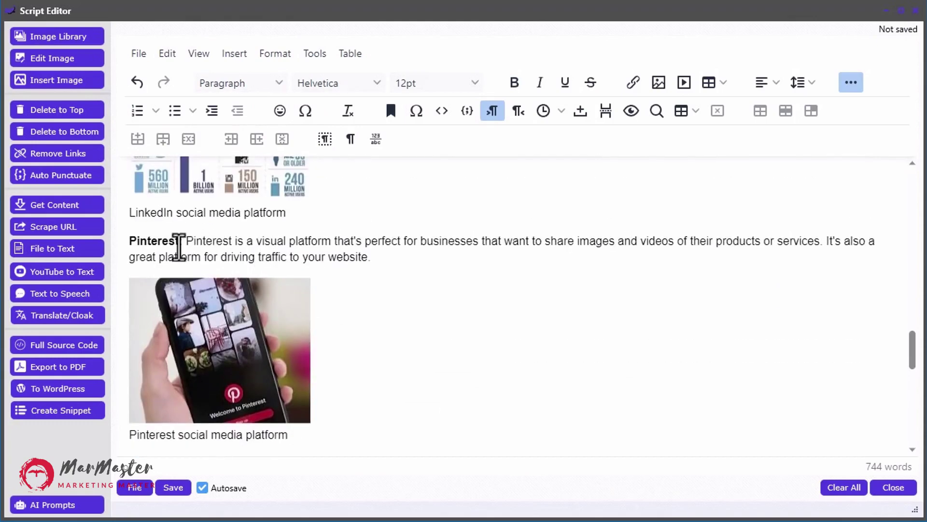
key(Return)
scroll(193, 338, up, 10)
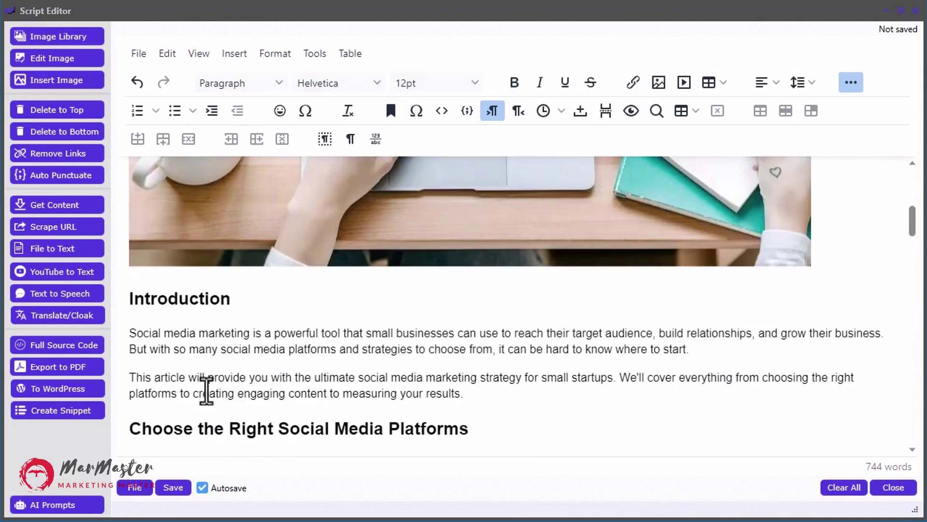
Publish the article to the Script Atlas Blog and export it as a five-page PDF.
click(67, 393)
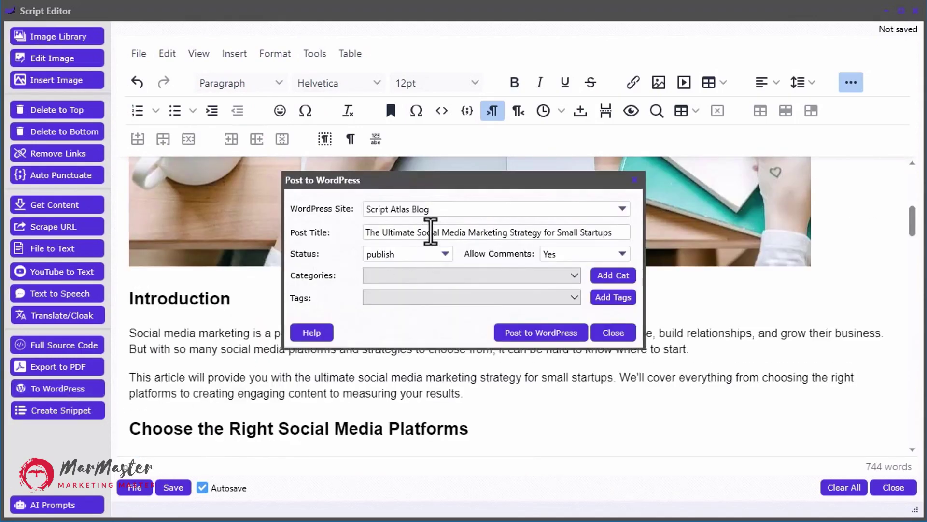
click(547, 333)
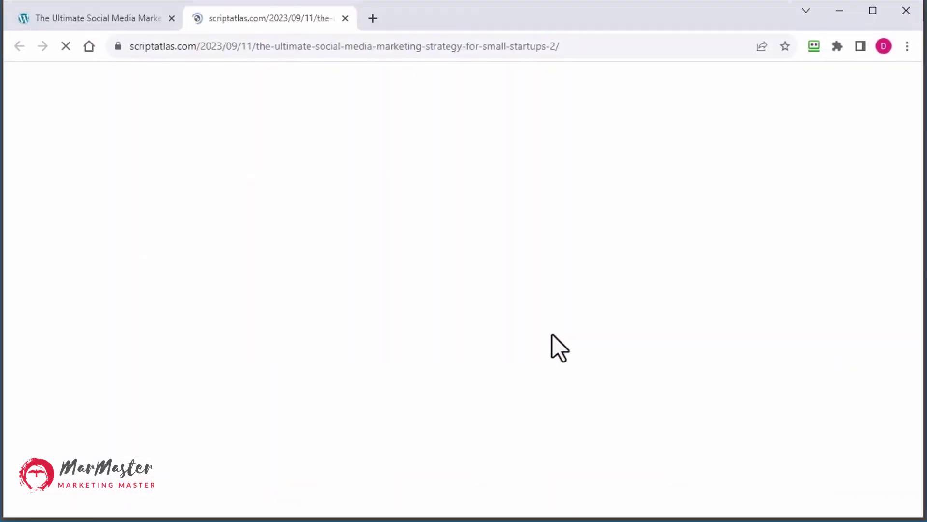
scroll(854, 272, down, 1)
scroll(854, 271, down, 20)
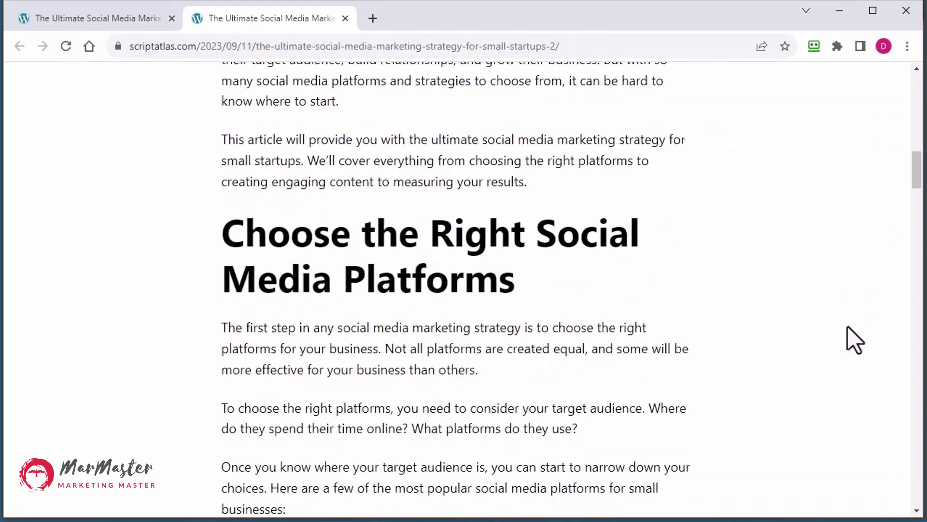
click(72, 365)
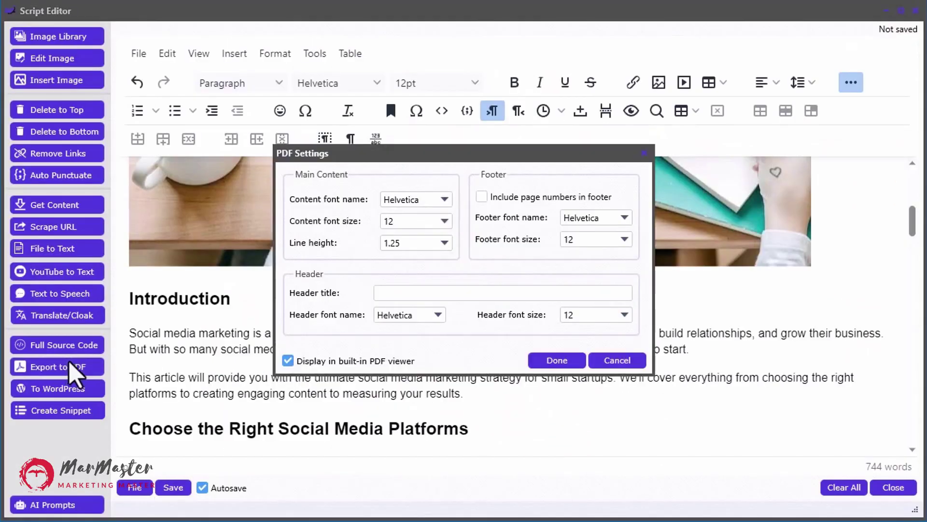
click(556, 360)
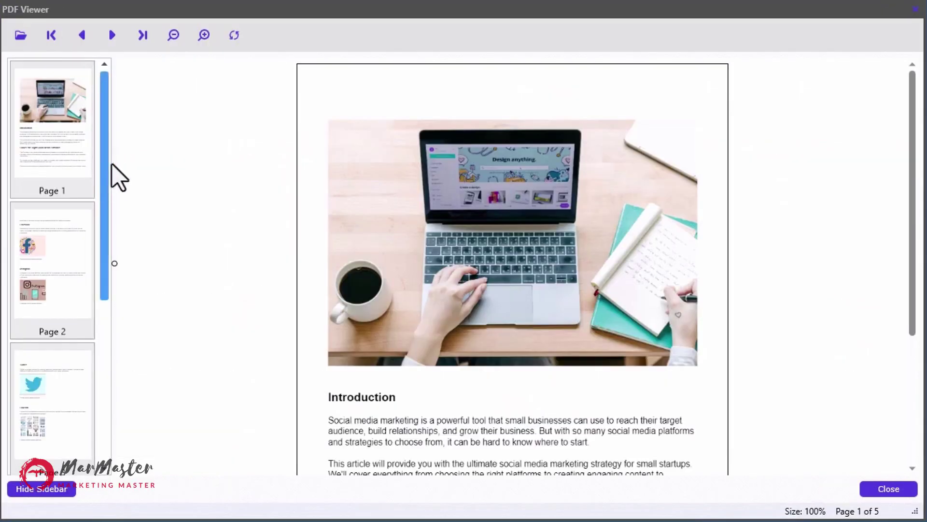
drag(103, 153, 103, 265)
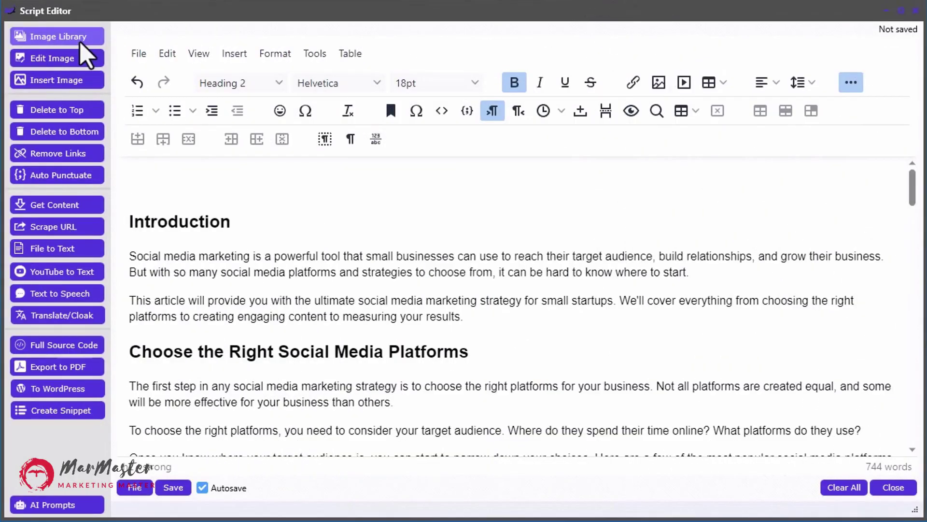
Search the stock image library on Pexels for 'social media'.
click(81, 39)
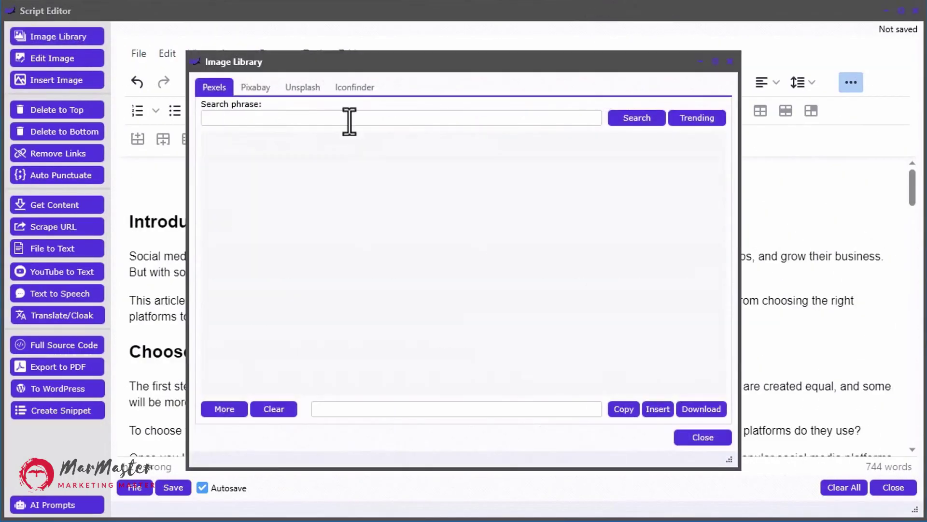
click(349, 120)
text(social me)
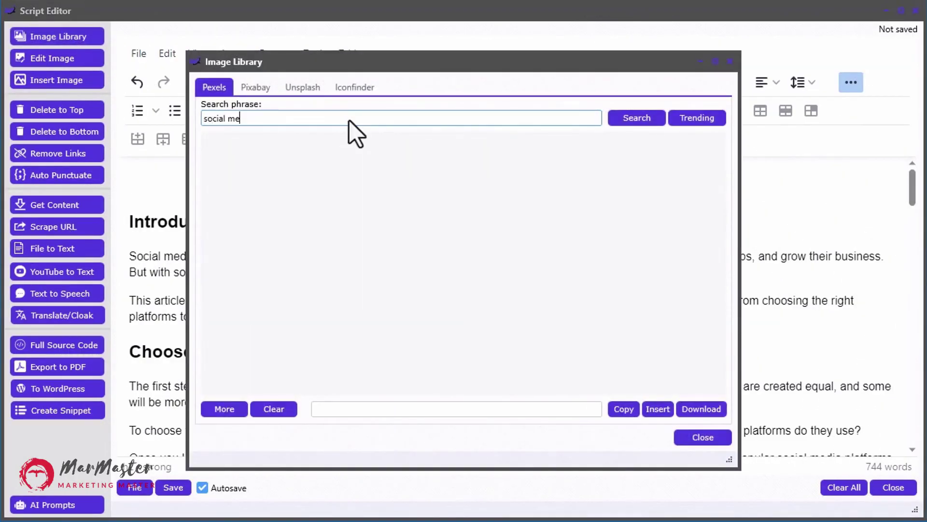
text(dia)
key(Return)
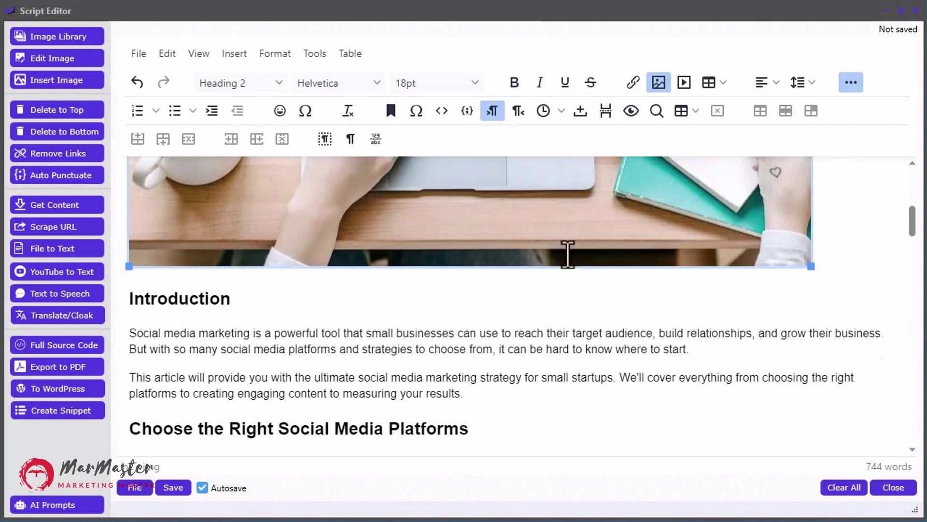
Make the desk photo grayscale and insert it above the Introduction.
scroll(567, 254, up, 4)
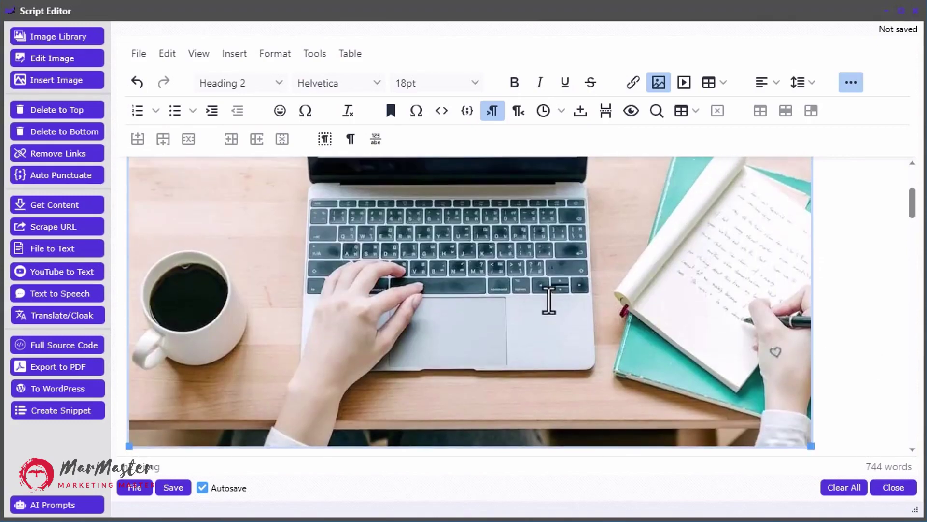
double_click(549, 300)
click(107, 131)
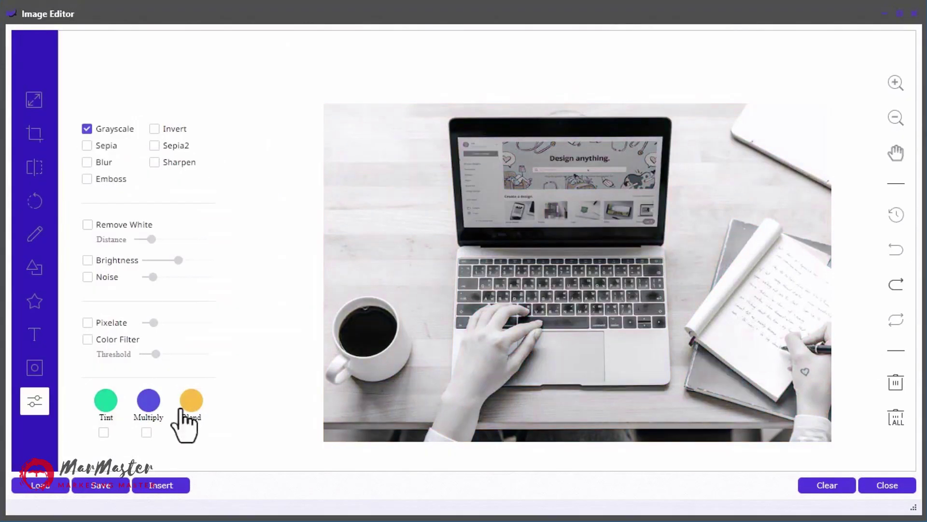
click(167, 485)
scroll(486, 353, down, 1)
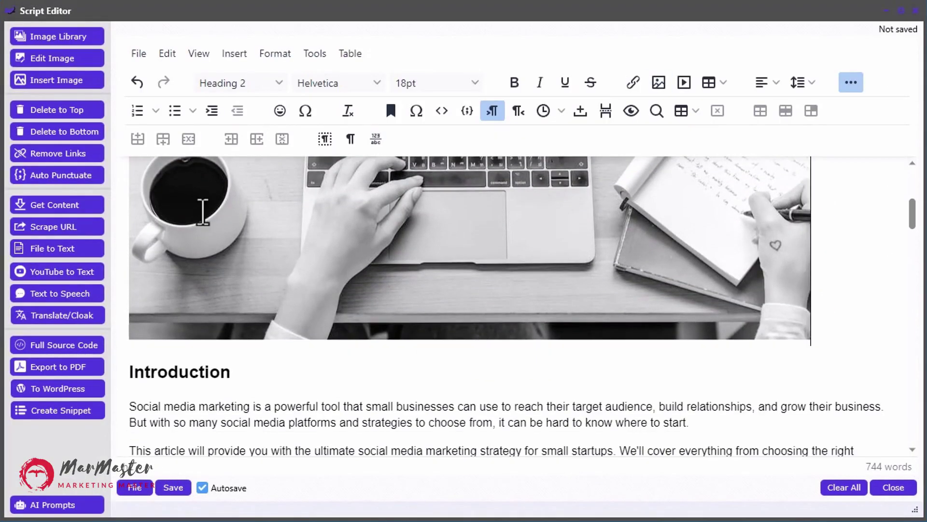
scroll(202, 213, down, 3)
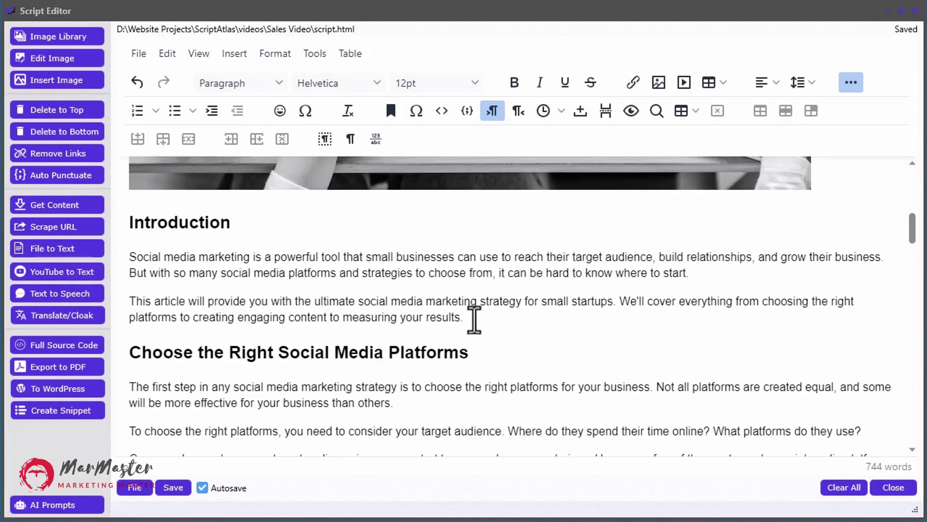
Send both Introduction paragraphs to Text to Speech under Account 1.
drag(475, 319, 137, 258)
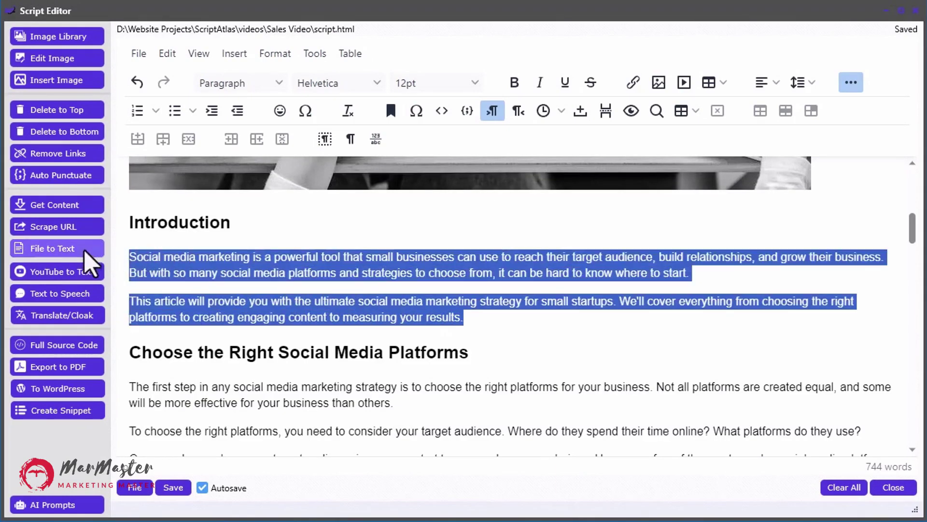
click(72, 294)
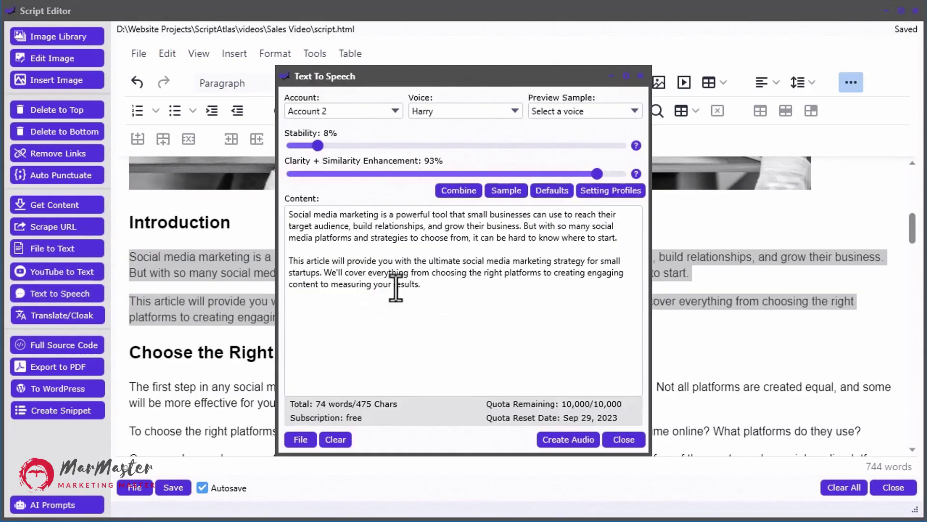
click(378, 111)
click(364, 141)
Choose the Antoni voice, apply Harry's saved profile, and create the audio.
click(491, 114)
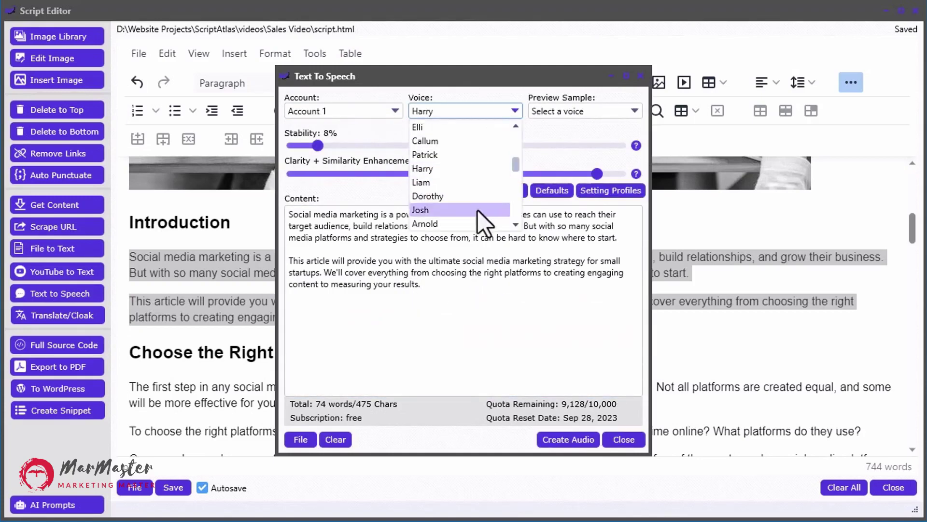
scroll(477, 150, up, 2)
click(460, 137)
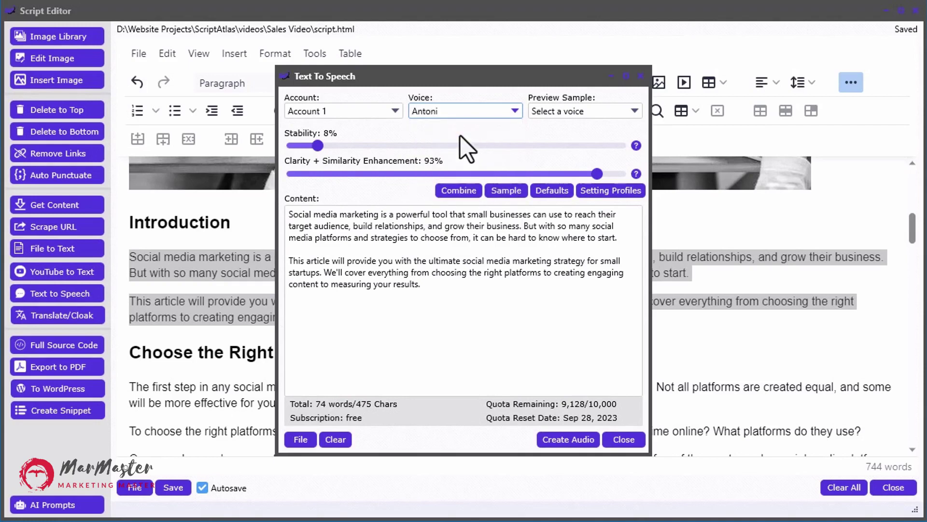
click(593, 189)
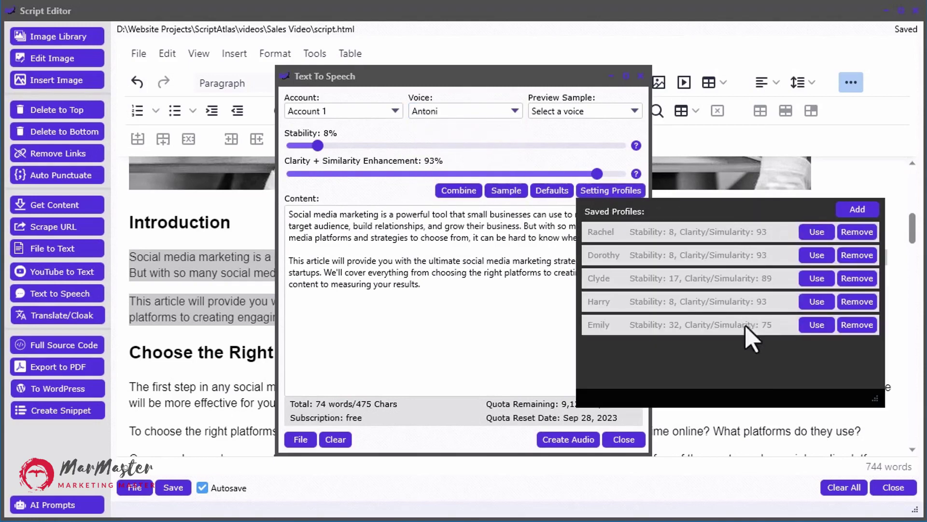
click(814, 303)
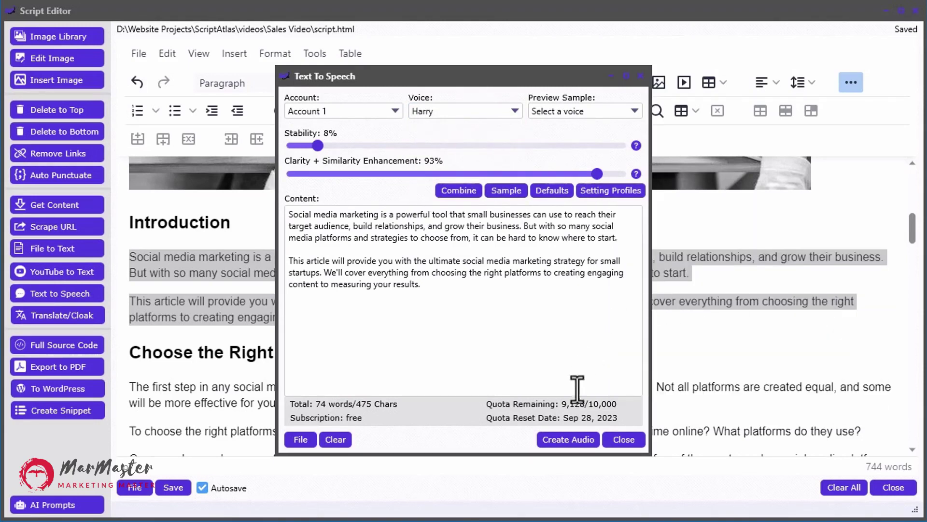
click(575, 440)
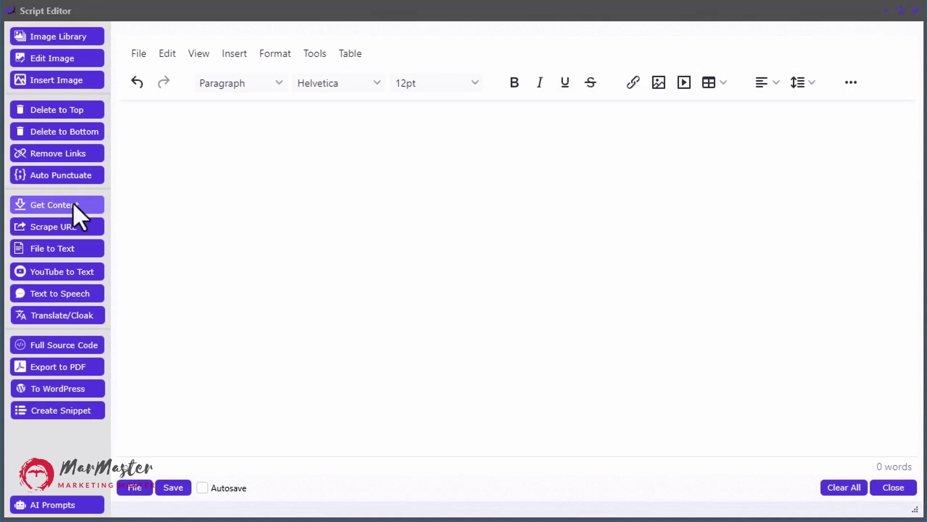
Search Google News for 'make money with AI' and fetch the Yahoo Finance article in row 9.
click(53, 205)
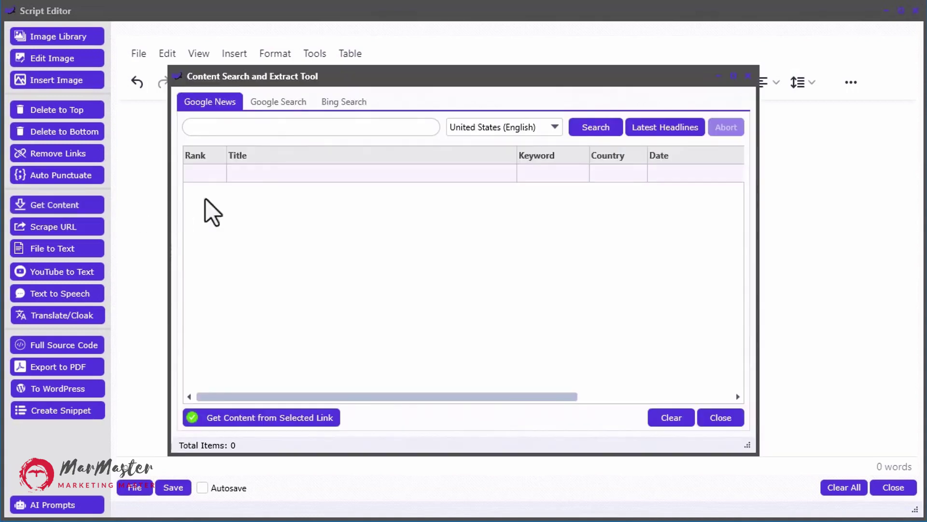
click(268, 128)
text(make money with AI)
click(598, 131)
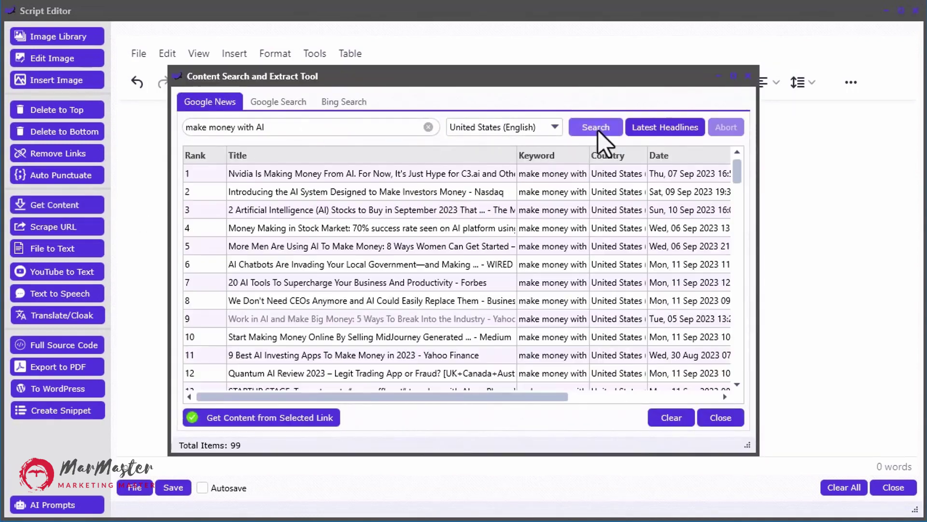
click(314, 322)
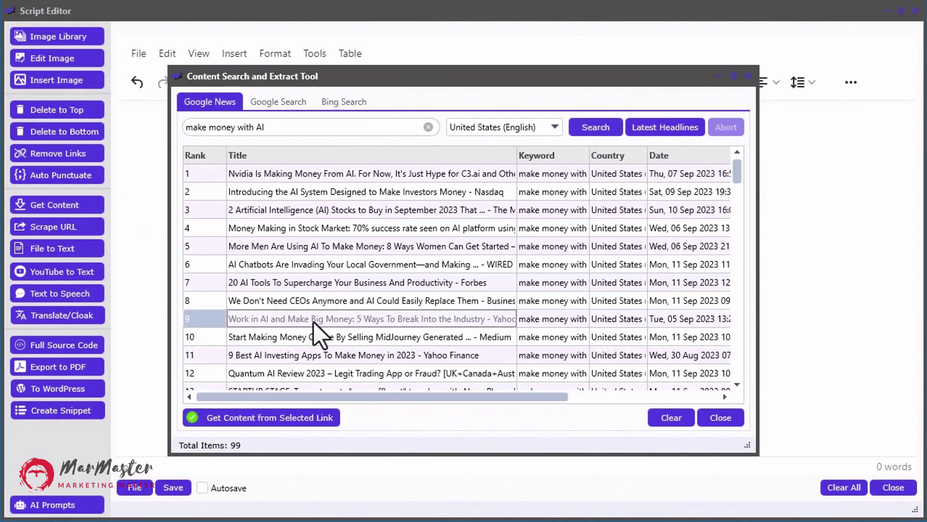
click(290, 416)
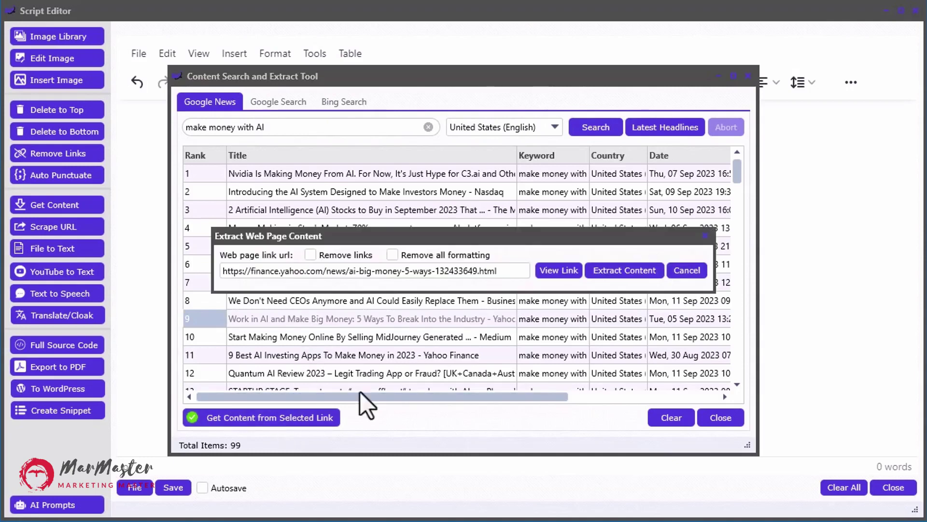
Extract the Yahoo article and send it to ChatGPT with the Re-write content prompt.
click(628, 270)
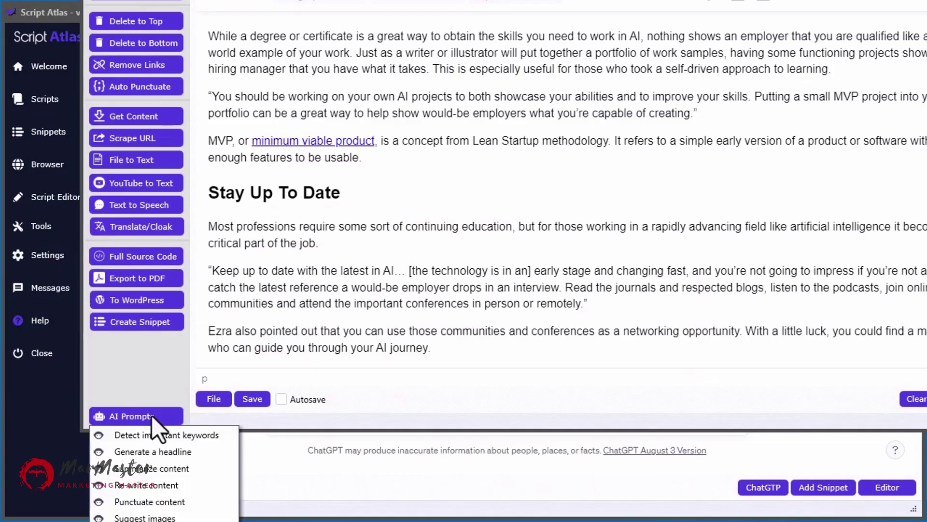
click(158, 486)
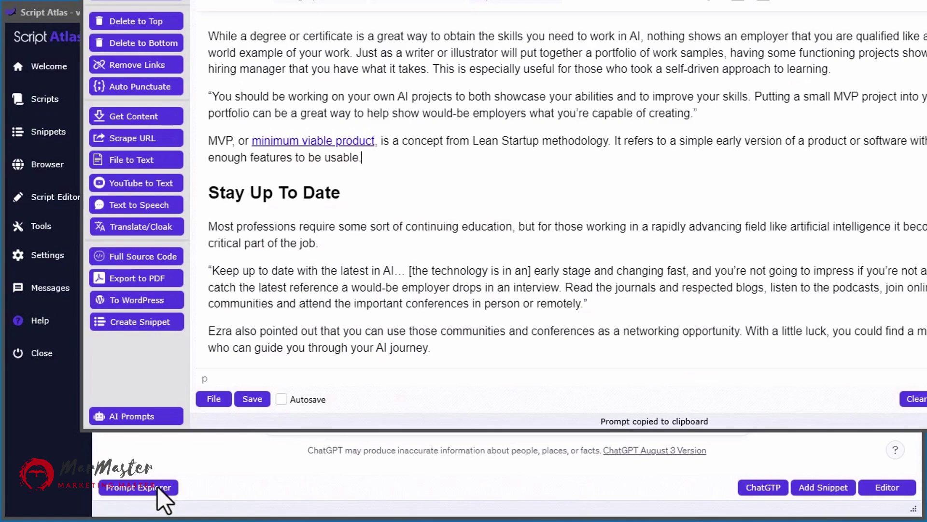
click(256, 459)
key(ctrl+v)
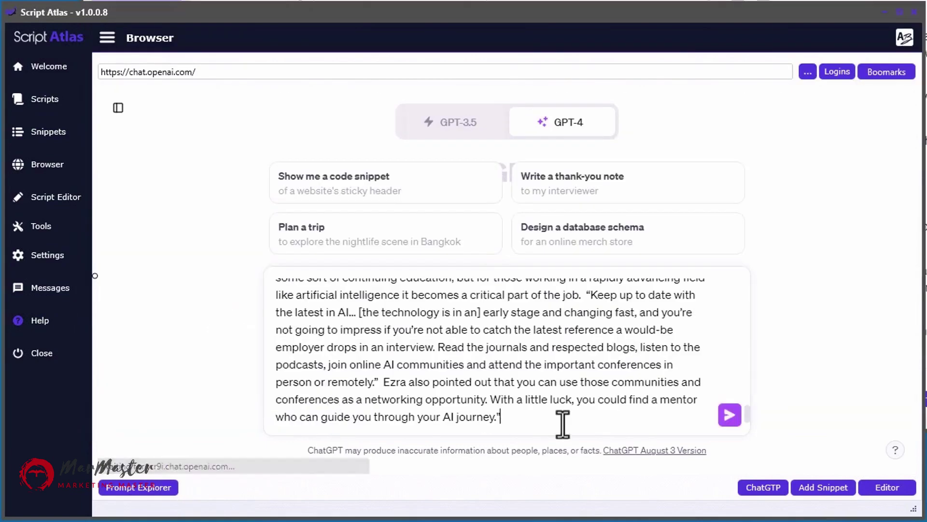
click(730, 418)
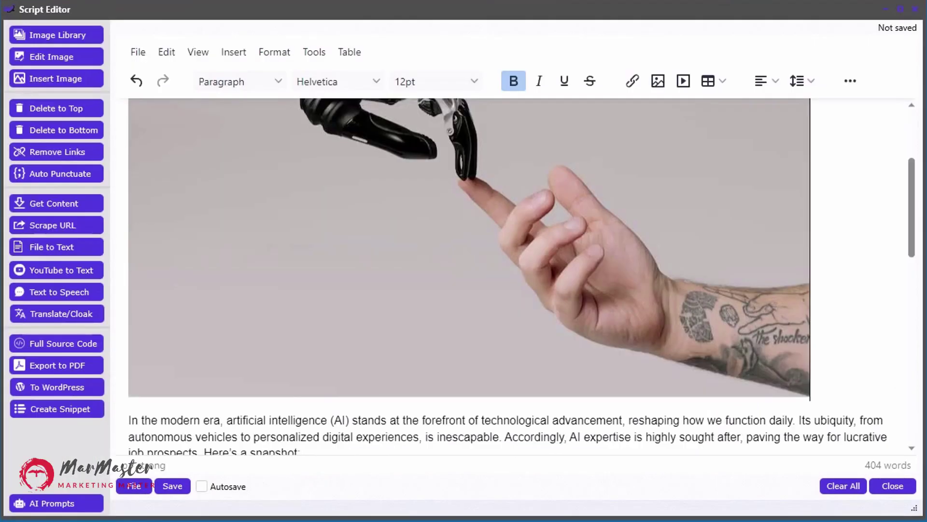
Post the article to WordPress with the title 'Unlock a Lucrative Career in AI'.
scroll(405, 206, up, 3)
click(68, 386)
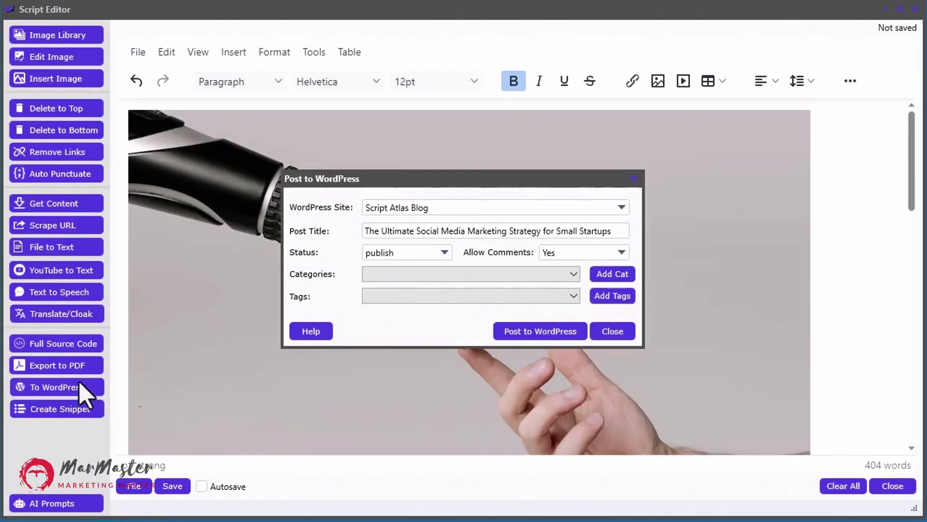
drag(612, 227, 354, 234)
key(ctrl+v)
click(534, 331)
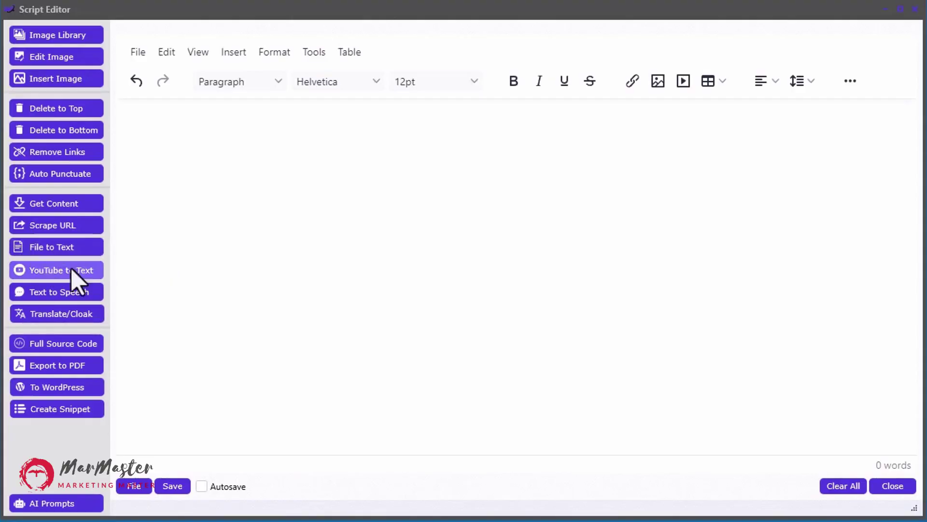
Fetch a YouTube video's transcript, have ChatGPT rewrite it, and paste the reply into the editor.
click(51, 270)
click(514, 282)
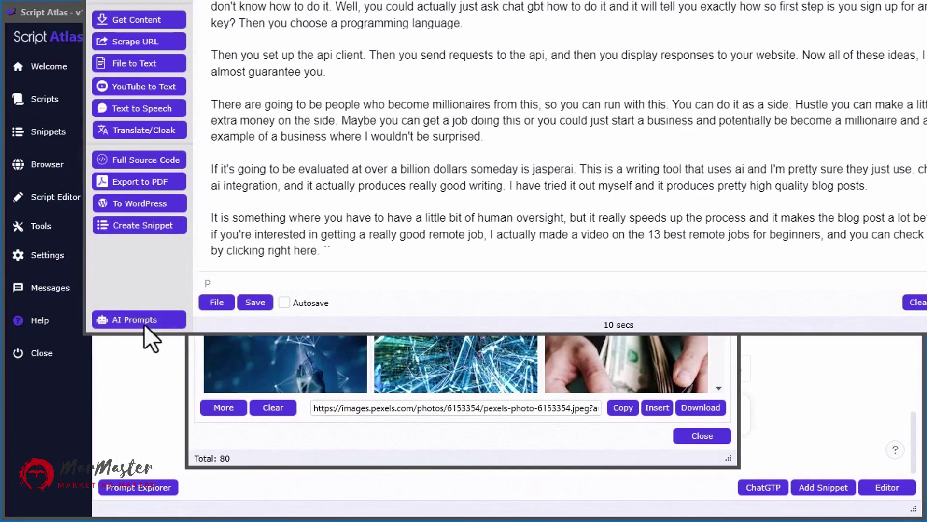
click(144, 323)
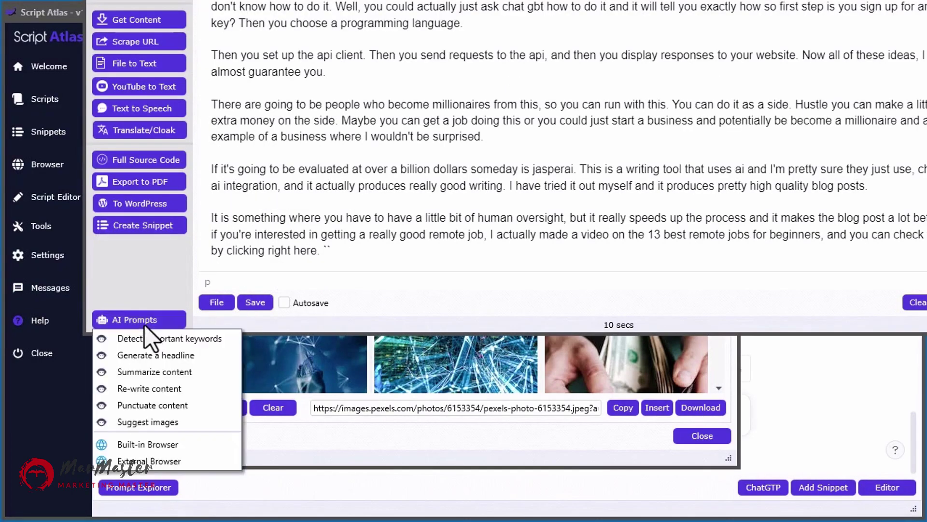
click(149, 389)
click(729, 415)
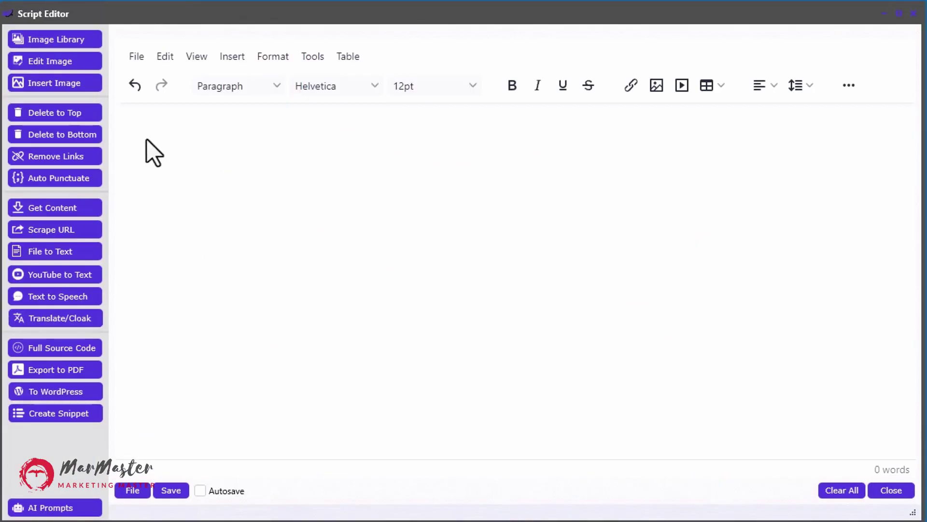
key(ctrl+v)
scroll(411, 356, up, 5)
scroll(411, 356, down, 5)
scroll(410, 360, up, 2)
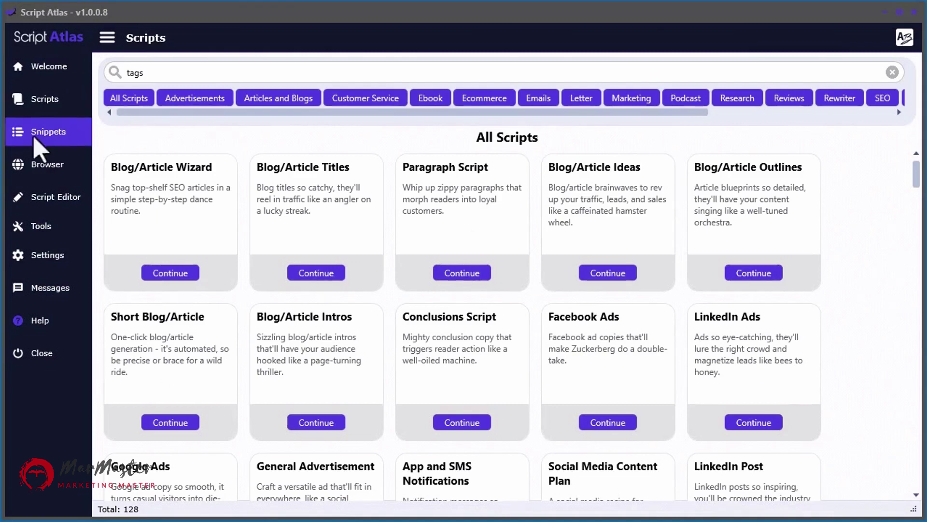
Expand all snippet categories and view bonus starters, email subjects, guarantees and headlines.
click(50, 135)
right_click(183, 166)
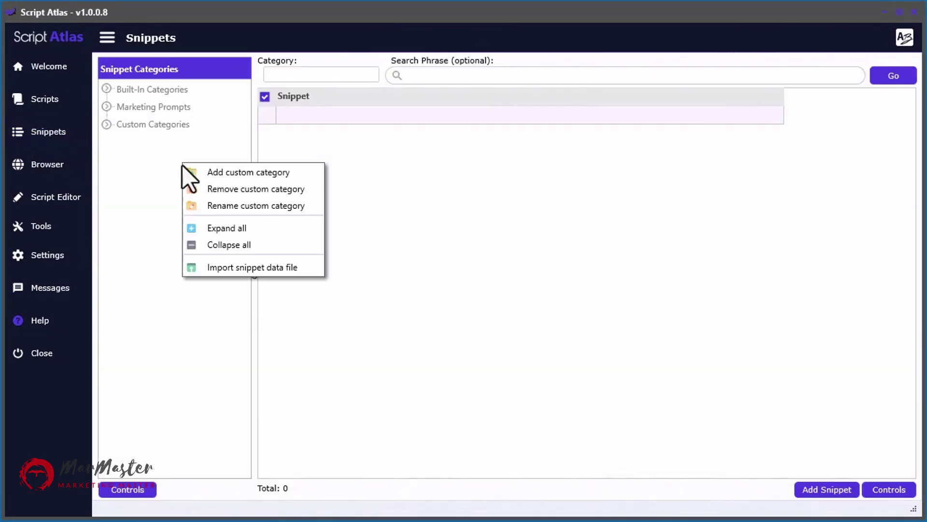
click(228, 231)
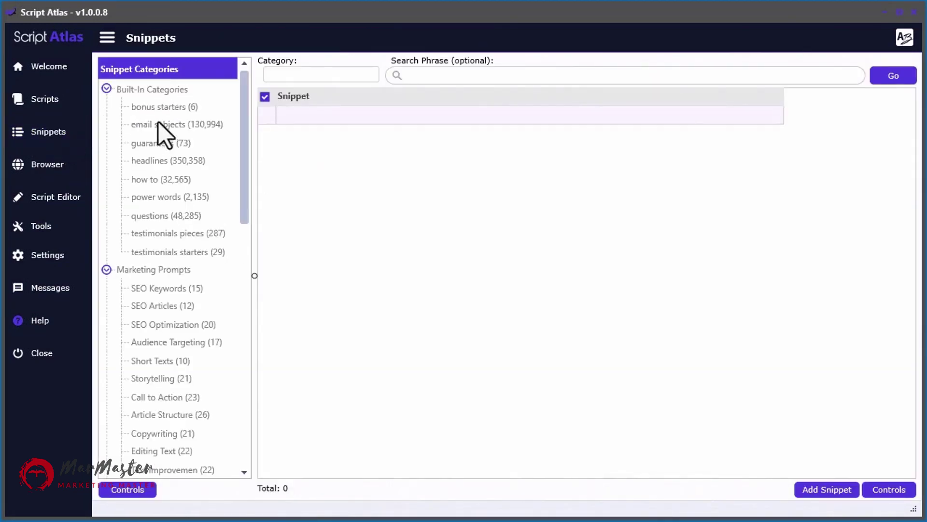
click(189, 105)
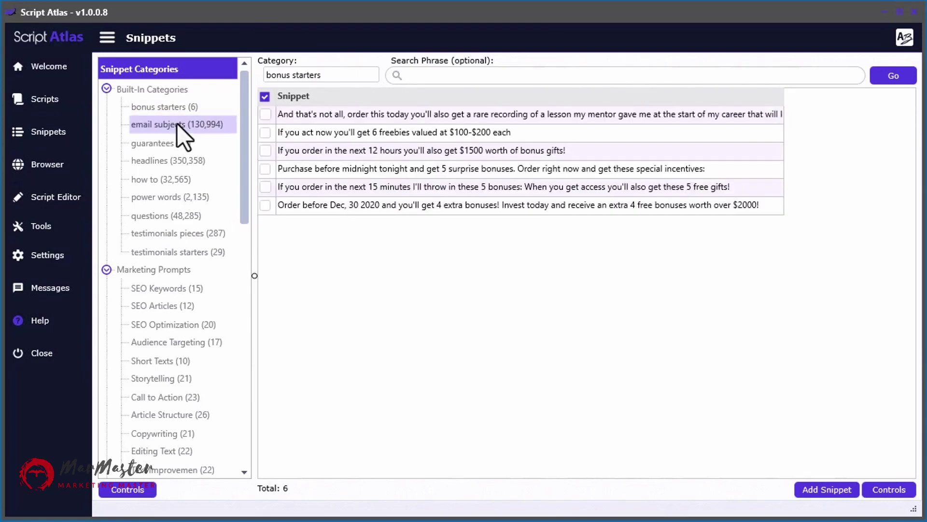
click(177, 123)
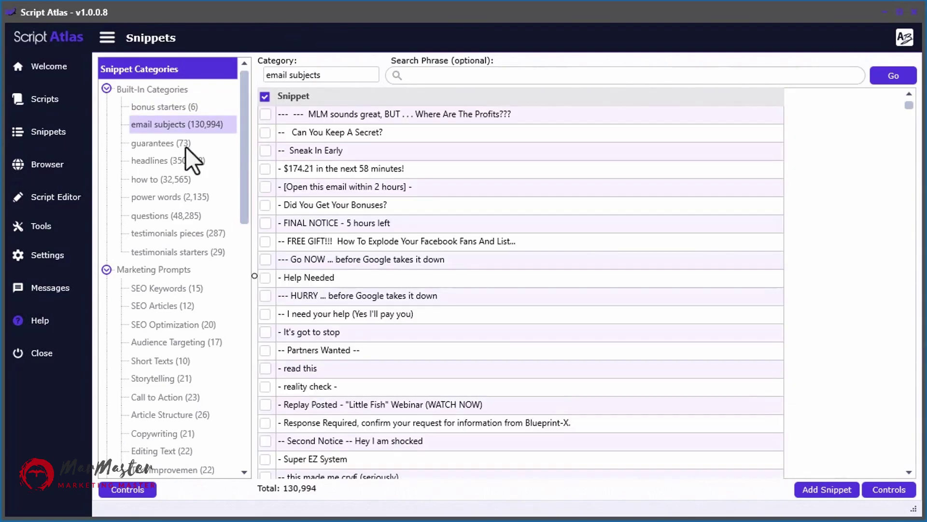
click(187, 145)
click(170, 162)
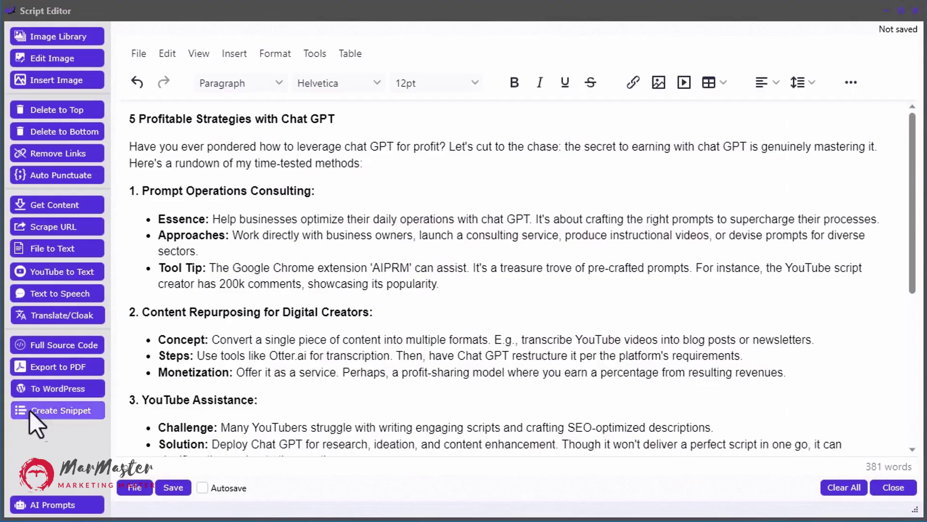
Save the article as a custom snippet under 'saved articles' and close the Script Editor.
click(54, 411)
click(498, 176)
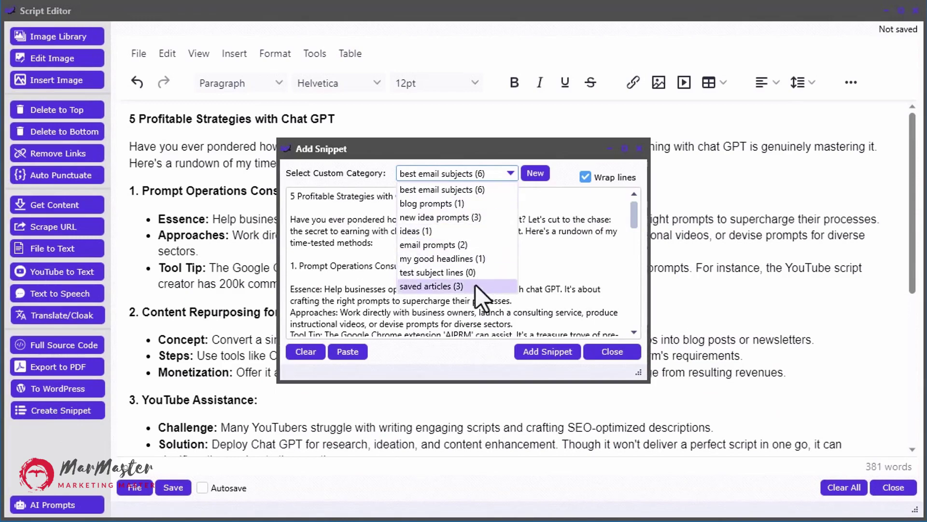
click(434, 286)
click(555, 350)
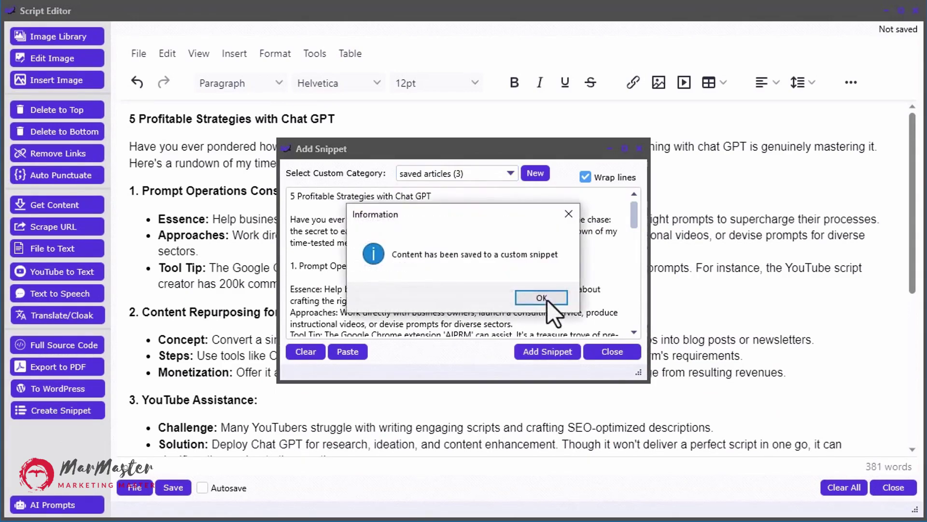
click(547, 300)
click(893, 488)
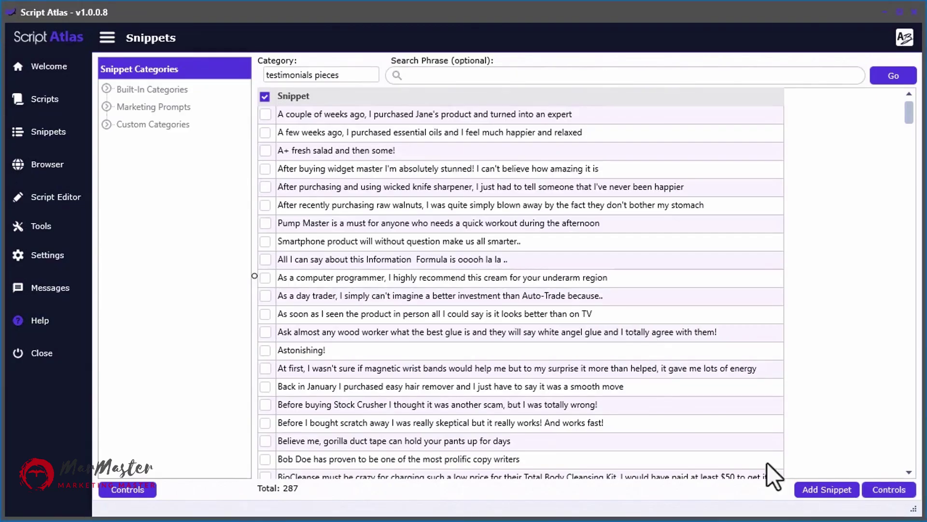
Open the '5 Profitable Strategies with Chat GPT' snippet from saved articles (4).
click(106, 124)
click(155, 270)
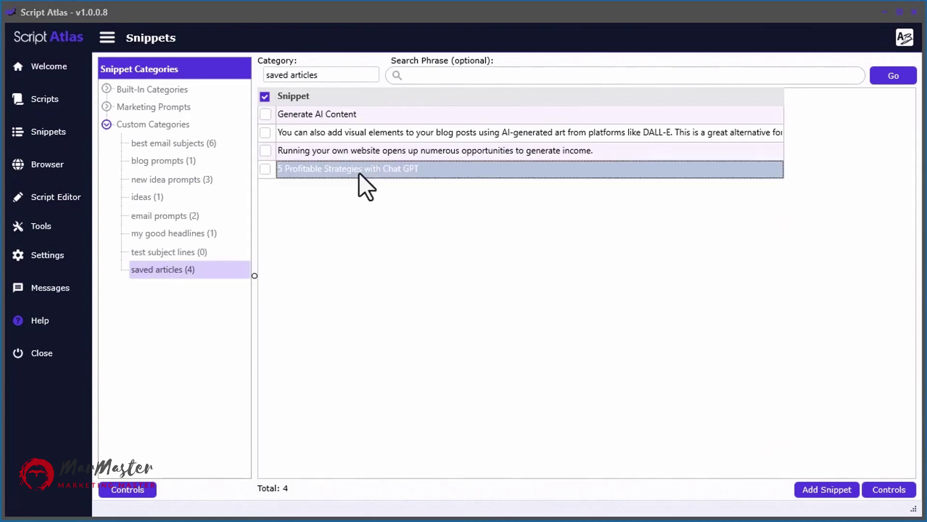
double_click(359, 168)
scroll(431, 254, down, 3)
scroll(431, 253, down, 10)
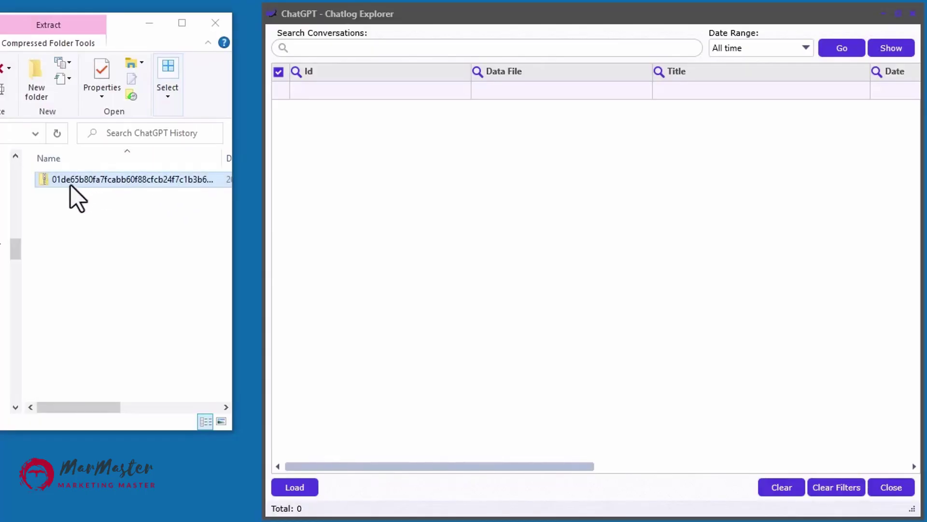
Import the ChatGPT history zip of 215 conversations and sort them by date and model.
drag(62, 180, 461, 277)
drag(261, 277, 10, 261)
click(662, 73)
click(664, 73)
click(739, 74)
click(739, 74)
Put the longest conversations first and filter to the 58 mentioning 'delphi'.
click(799, 70)
click(800, 70)
click(585, 48)
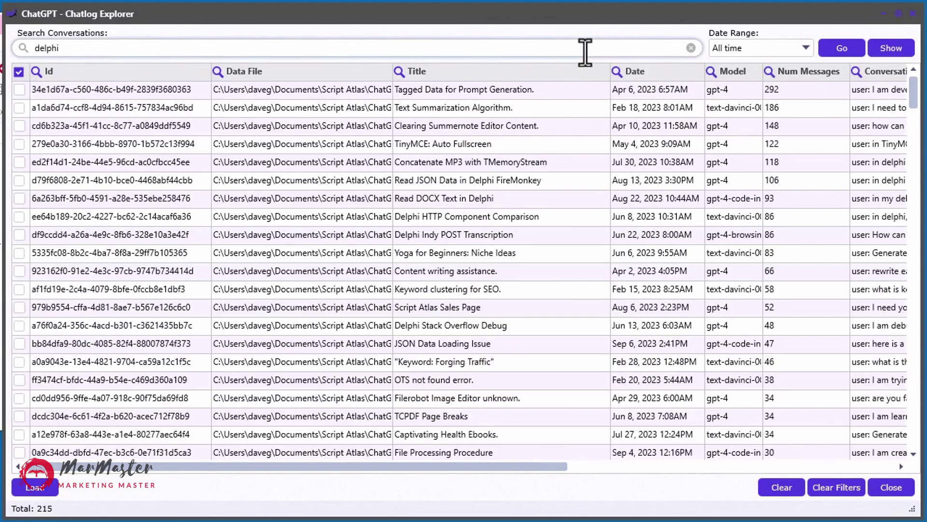
click(849, 48)
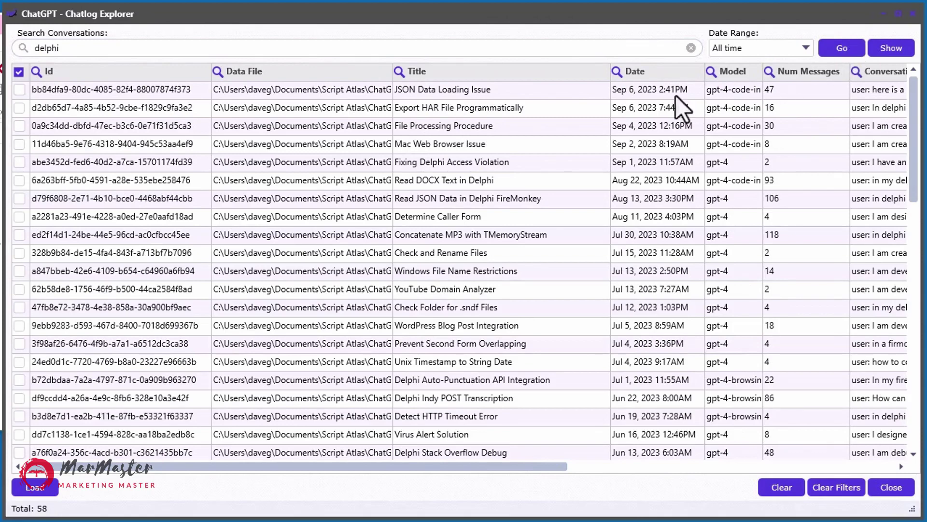
Open the JSON Data Loading Issue conversation and scroll through it.
click(561, 90)
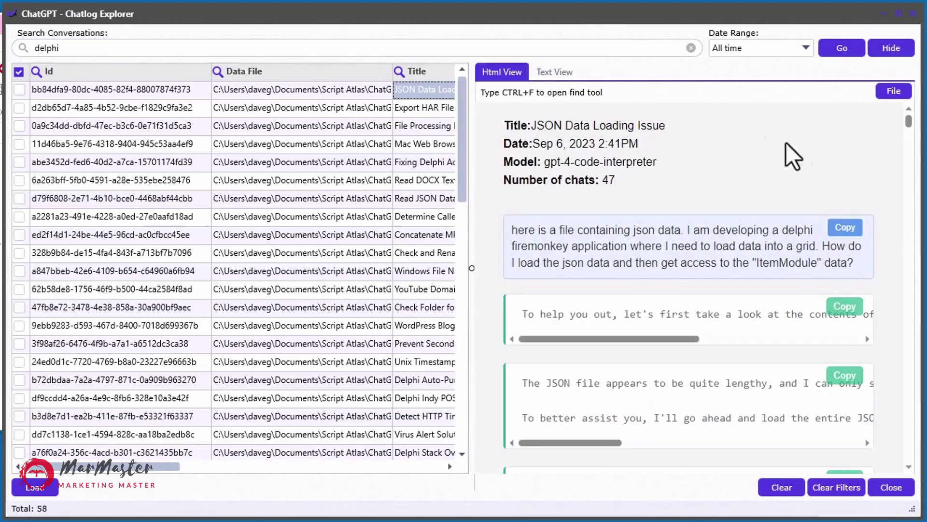
scroll(868, 170, down, 15)
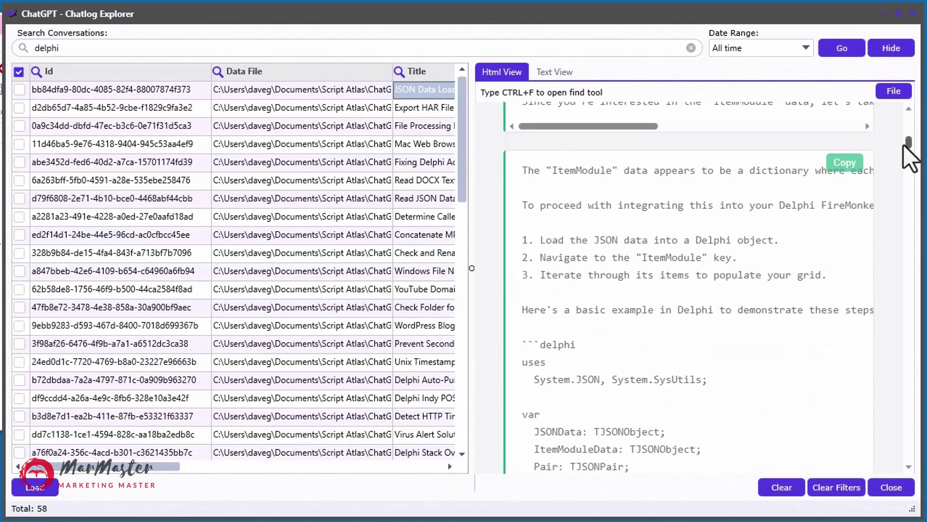
drag(906, 146, 905, 117)
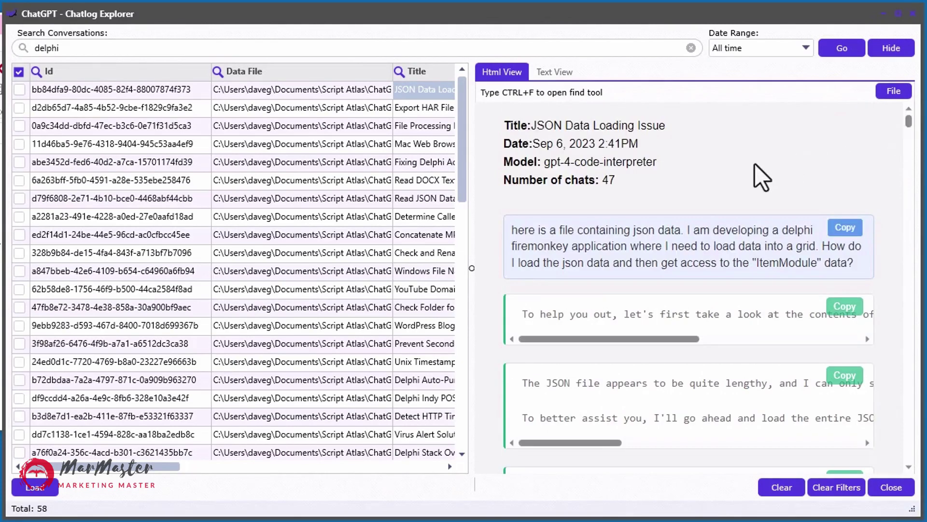
Search the conversation for 'delphi' and step through six matches.
key(ctrl+f)
text(delphi)
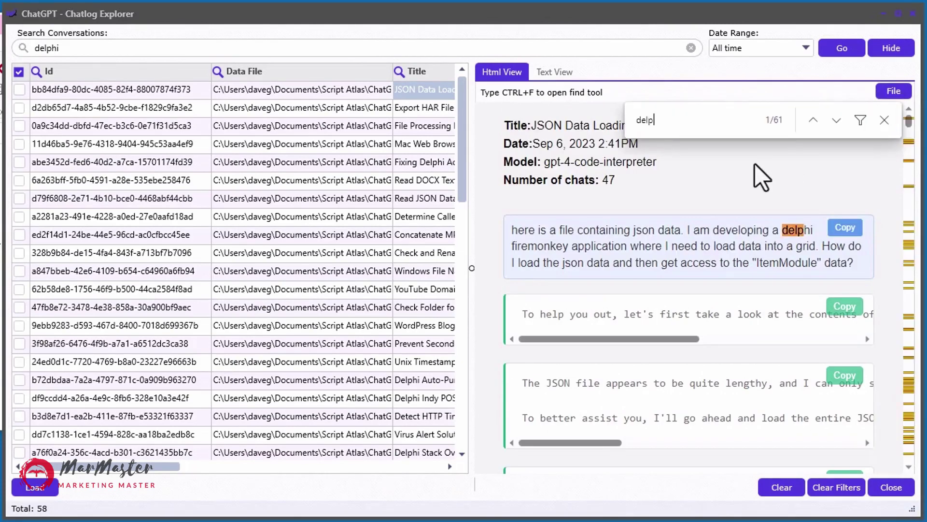
click(837, 120)
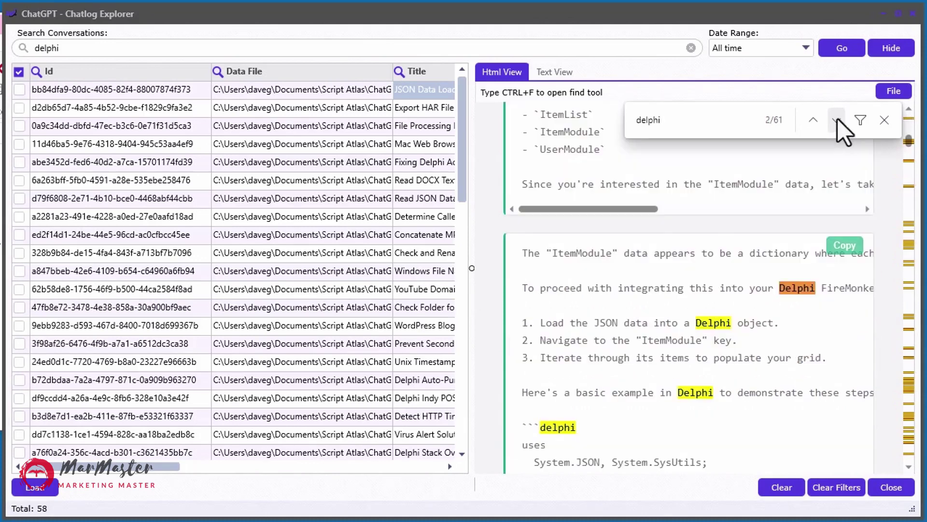
click(836, 120)
click(837, 120)
click(837, 120)
click(836, 120)
click(836, 120)
click(837, 120)
click(836, 120)
click(837, 120)
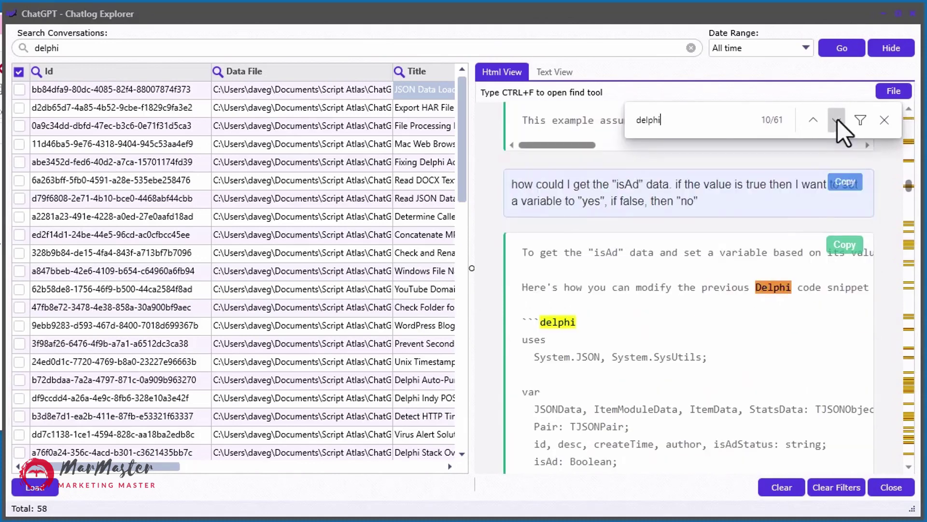
click(836, 119)
click(837, 120)
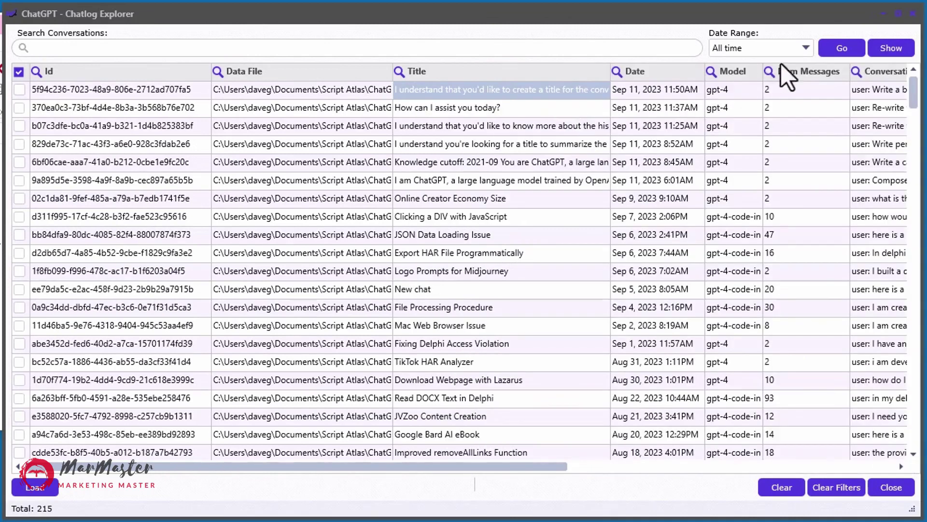
Filter conversations to a custom date range from 2023-08-01 to 2023-08-24.
click(803, 48)
click(739, 121)
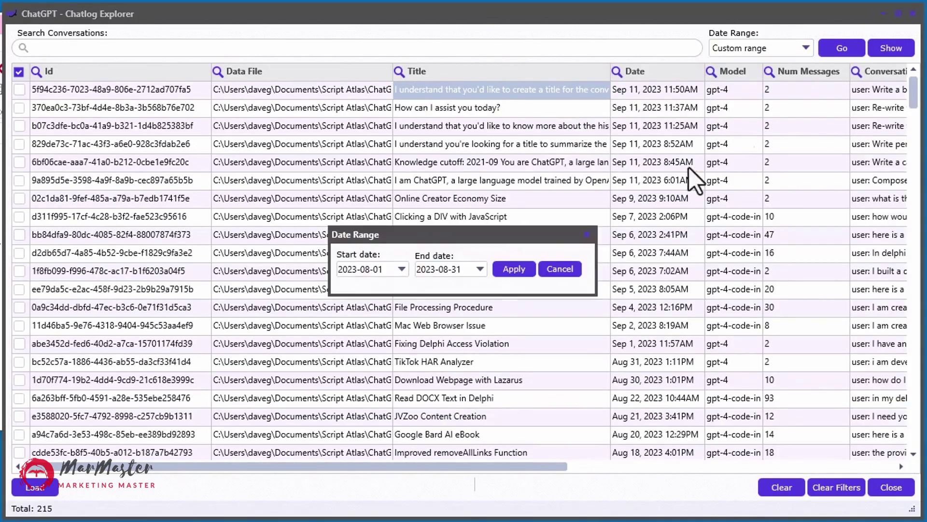
click(402, 269)
click(386, 316)
click(480, 269)
click(496, 362)
click(514, 268)
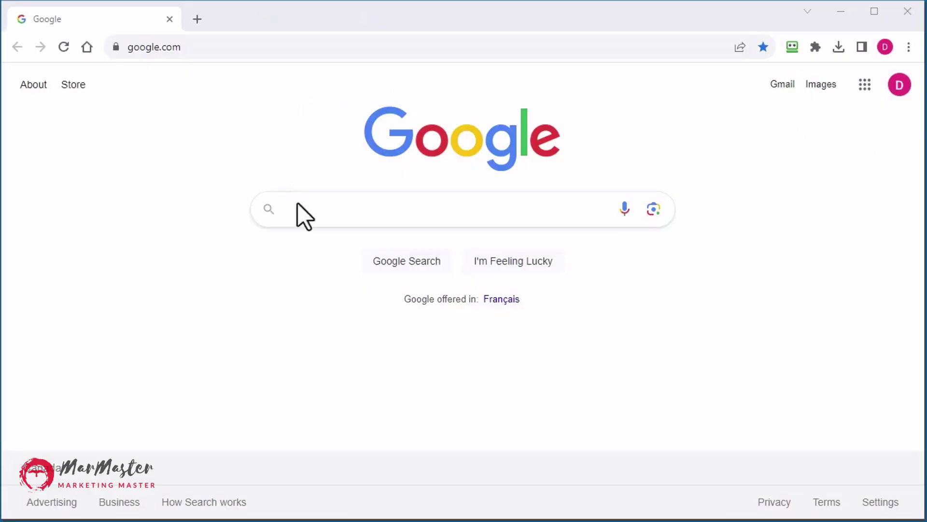
Google 'best chatgpt prompt for marketing' and scroll down through the results page.
click(298, 205)
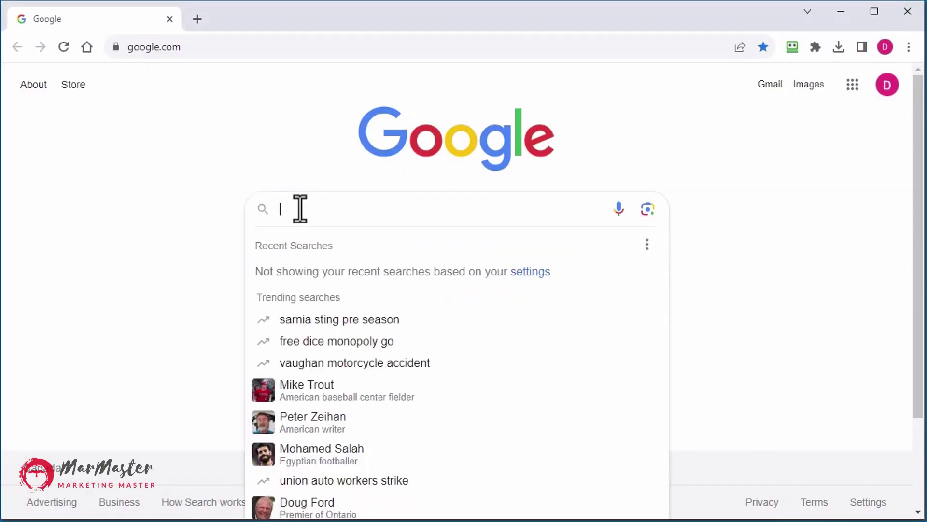
text(best chatgpt prompt for marketing)
key(Return)
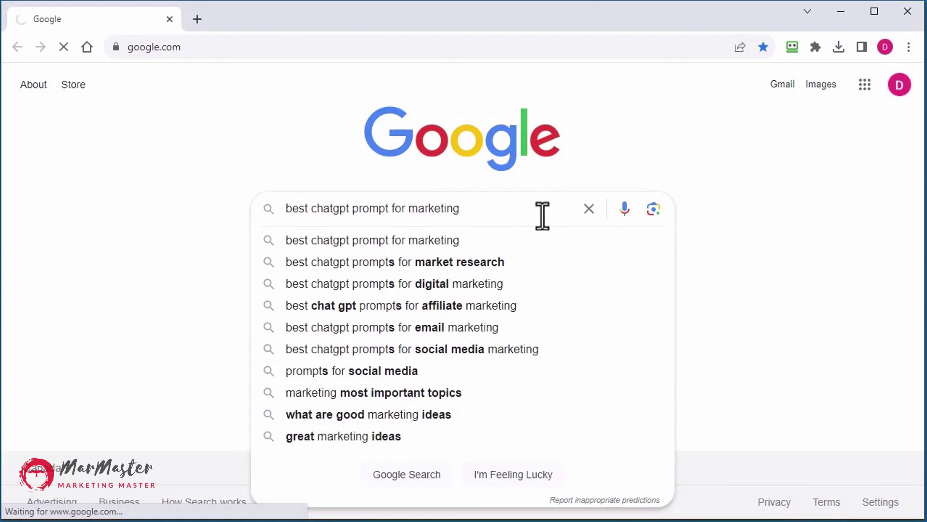
scroll(645, 268, down, 10)
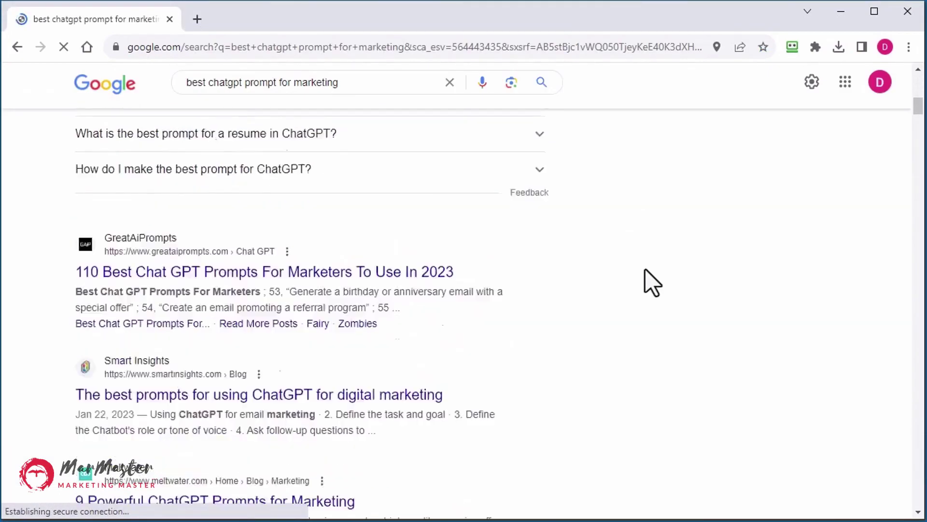
scroll(645, 268, down, 20)
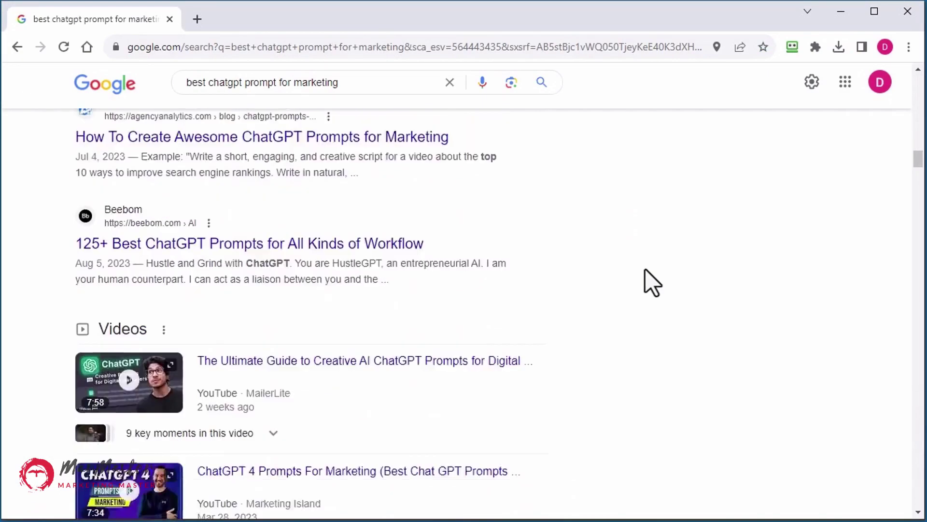
scroll(645, 269, down, 20)
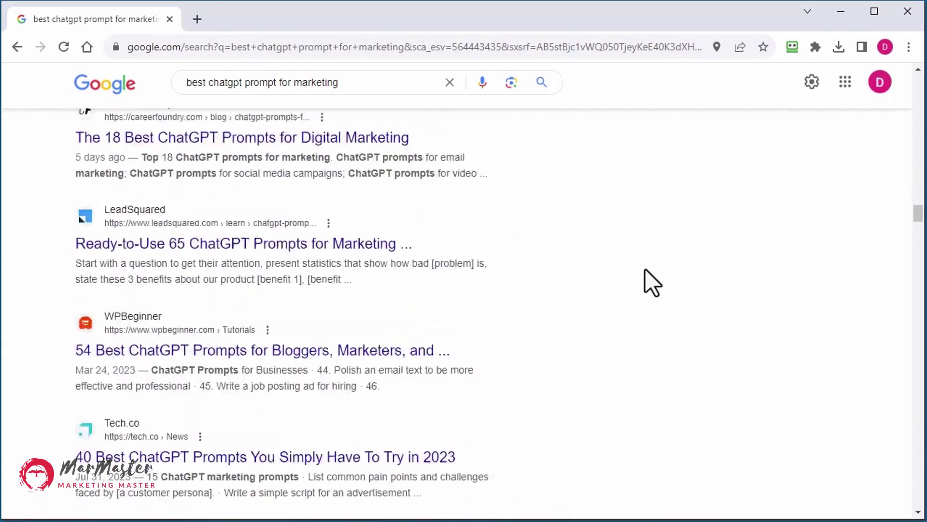
scroll(645, 268, down, 7)
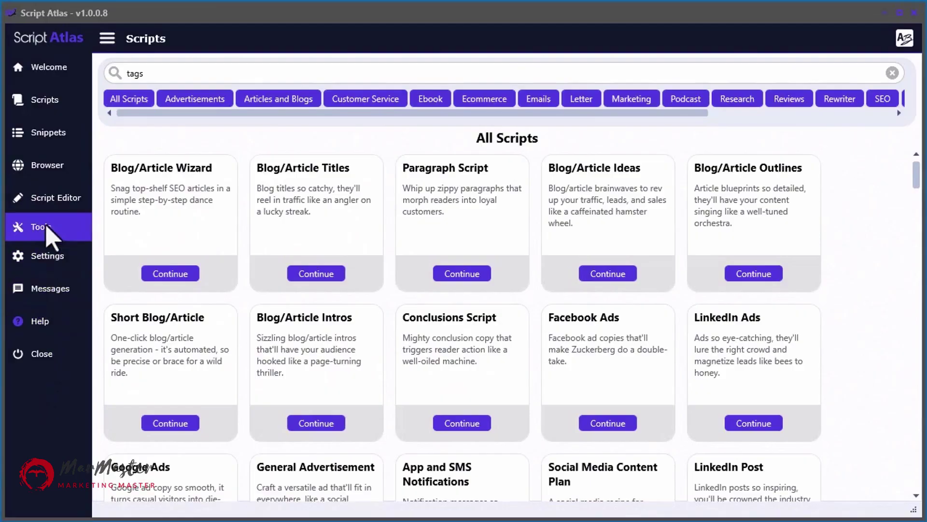
Open Tools > Prompt Explorer and load all 20,145 prompts.
click(58, 231)
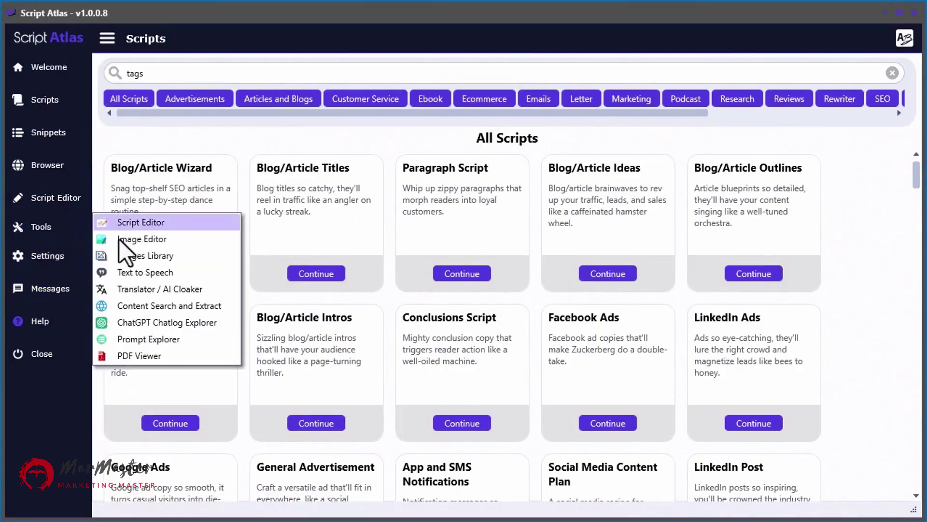
click(150, 338)
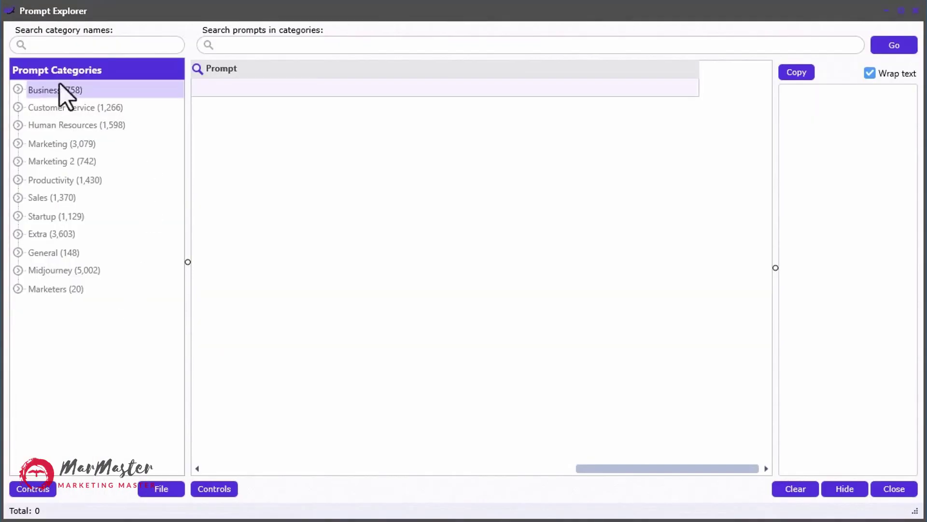
click(904, 45)
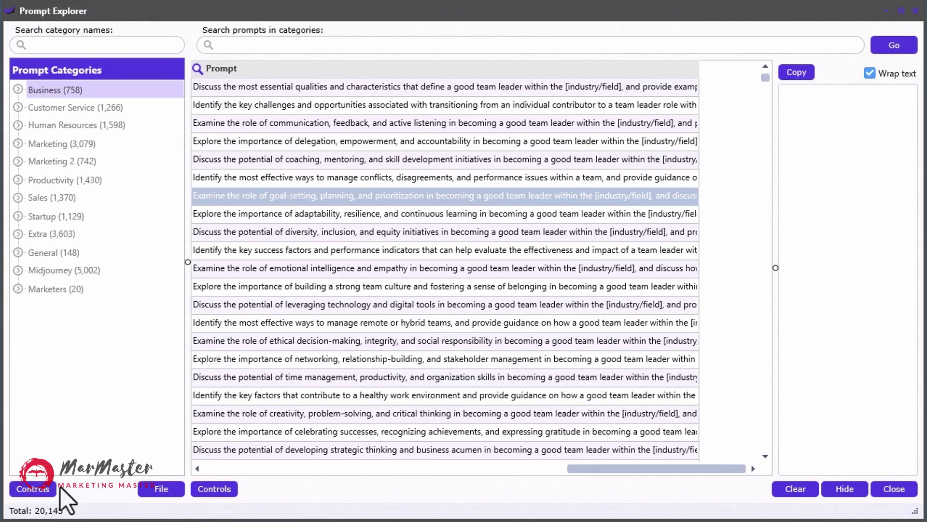
Expand all categories in the tree, then filter category names to 'business'.
right_click(111, 184)
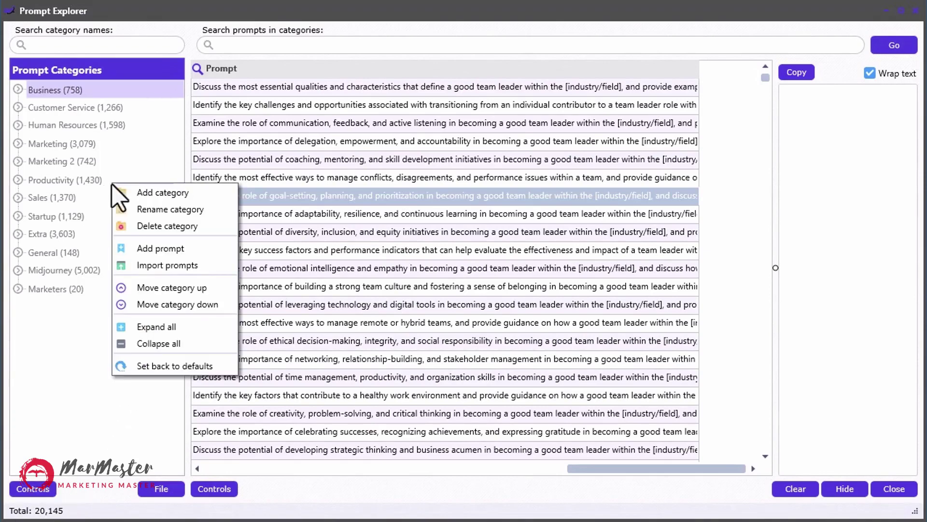
click(169, 330)
mouse_move(180, 85)
mouse_down()
mouse_move(184, 442)
mouse_move(178, 67)
mouse_up()
click(147, 45)
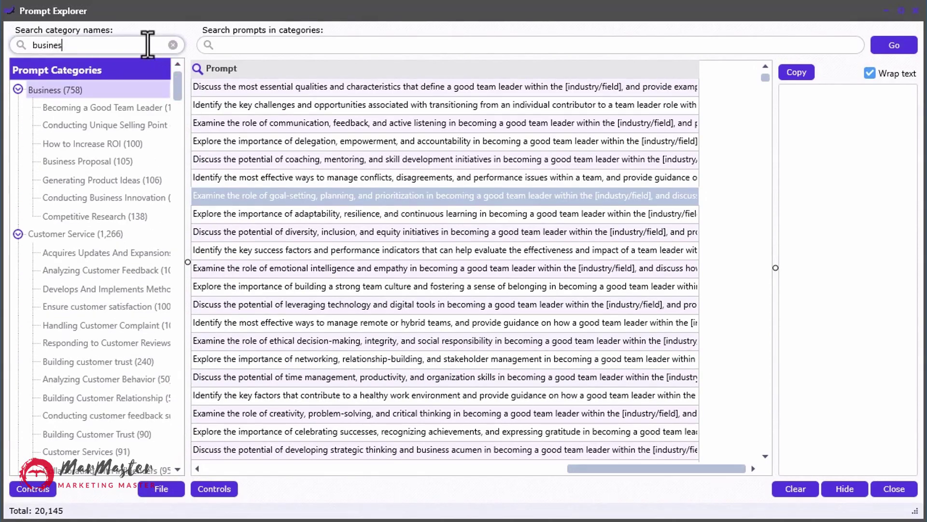
key(Return)
Clear the category filter, search prompts for 'youtube', and filter the Prompt column by 'marketing'.
click(173, 45)
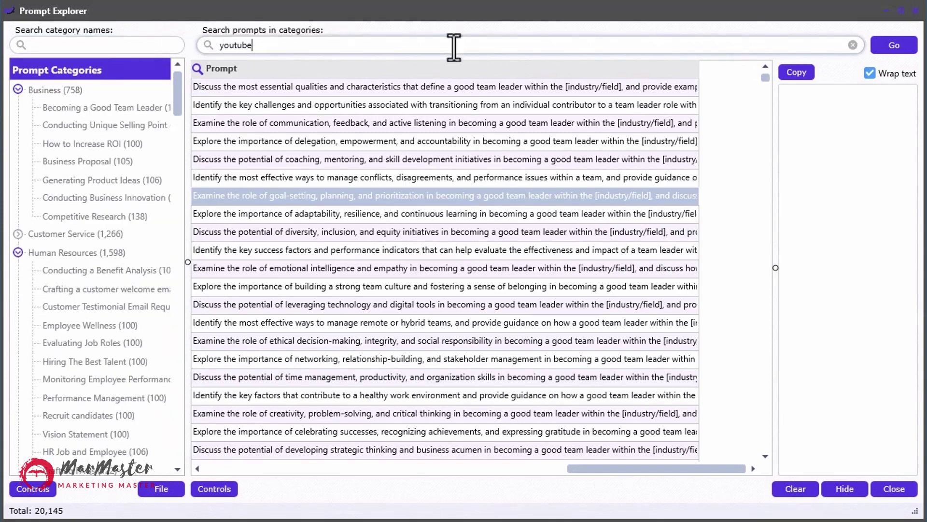
click(888, 48)
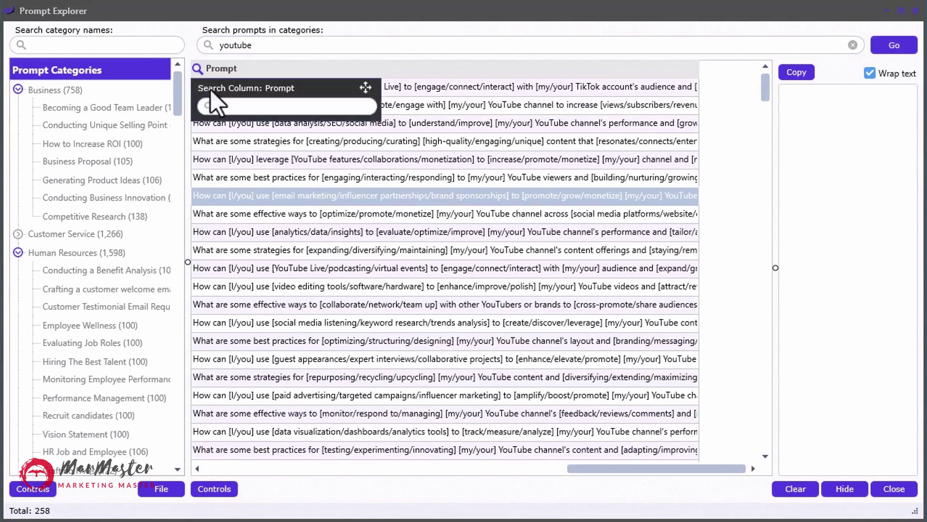
text(marketing)
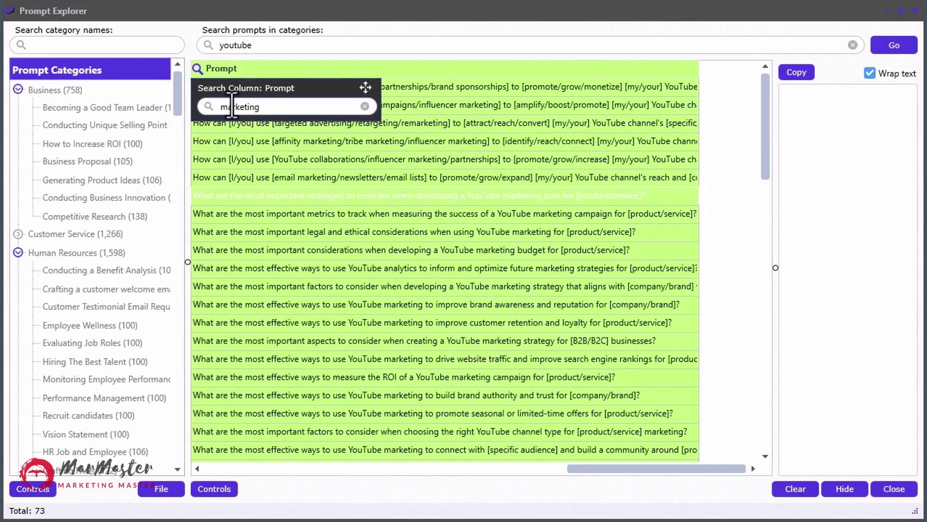
Preview four YouTube marketing prompts, then select numbered prompts 1–18 on the web page.
click(456, 125)
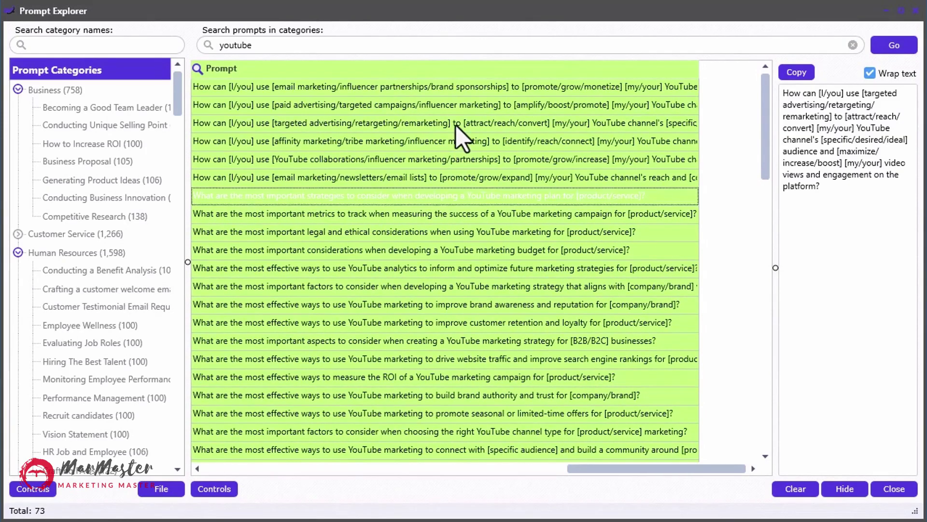
click(456, 164)
click(452, 245)
click(453, 290)
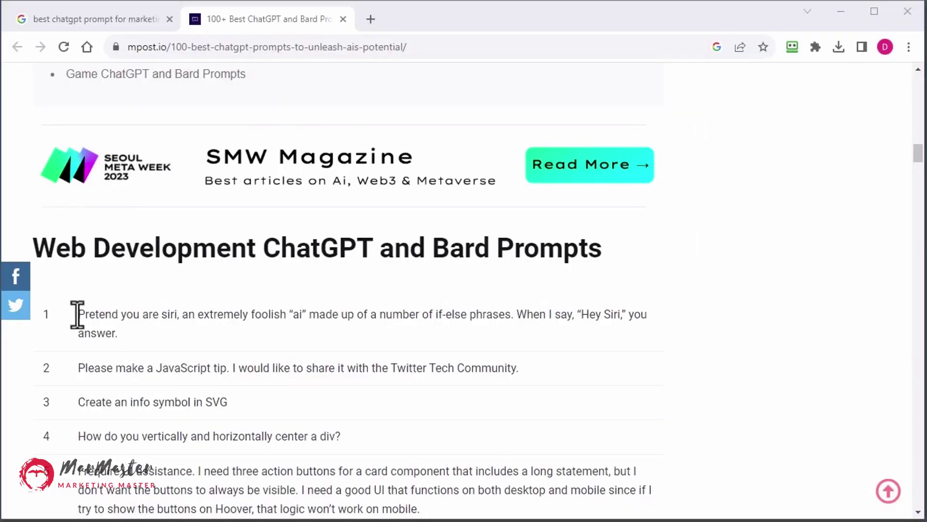
drag(77, 314, 151, 391)
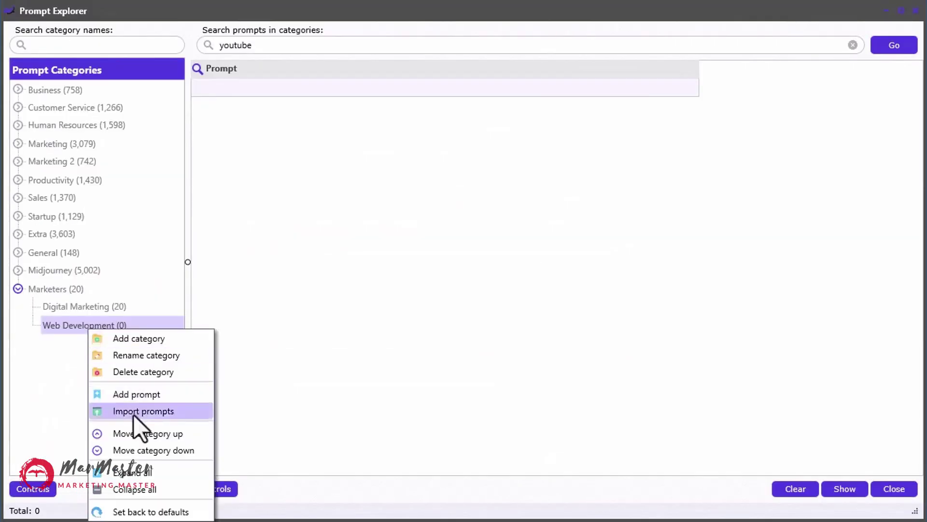
Import the 20 pasted prompts into Marketers > Web Development with leading numbers removed.
click(133, 413)
right_click(408, 255)
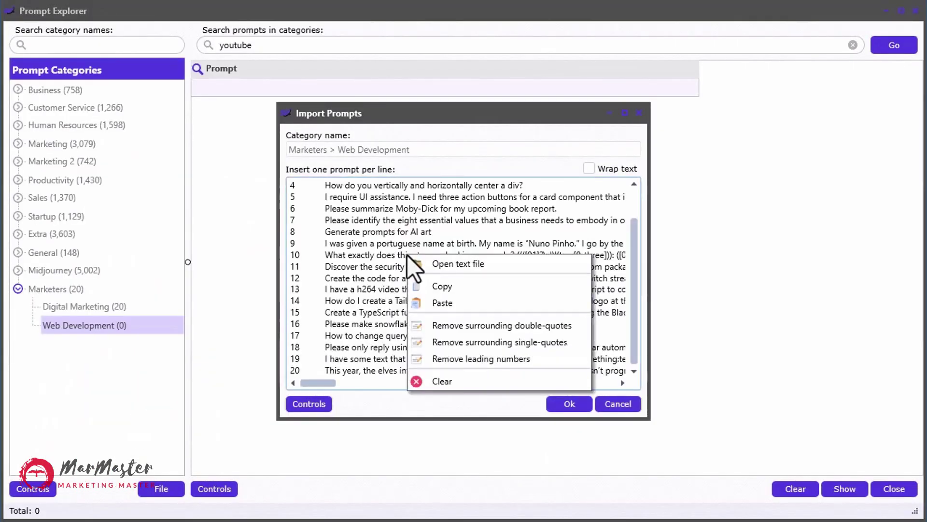
click(507, 358)
click(566, 404)
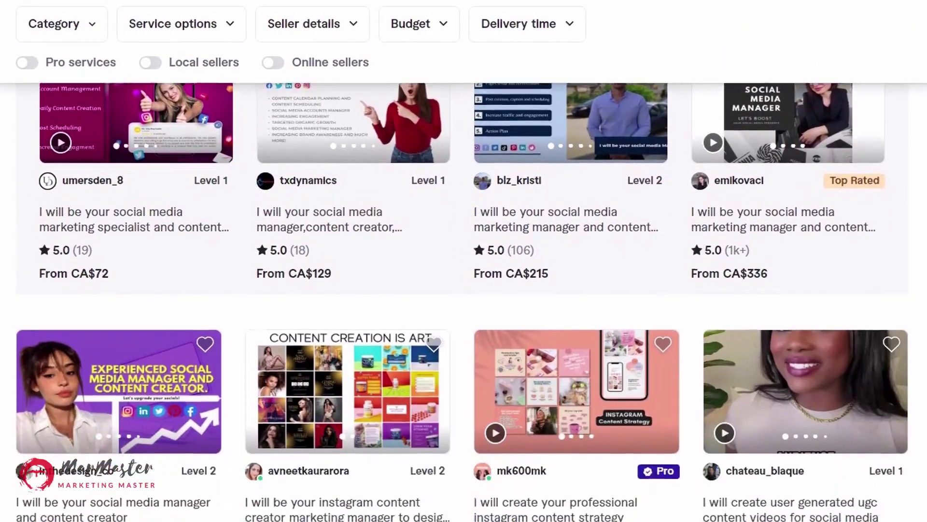
Scroll through the Fiverr social media manager and content creator gig listings.
scroll(464, 300, down, 8)
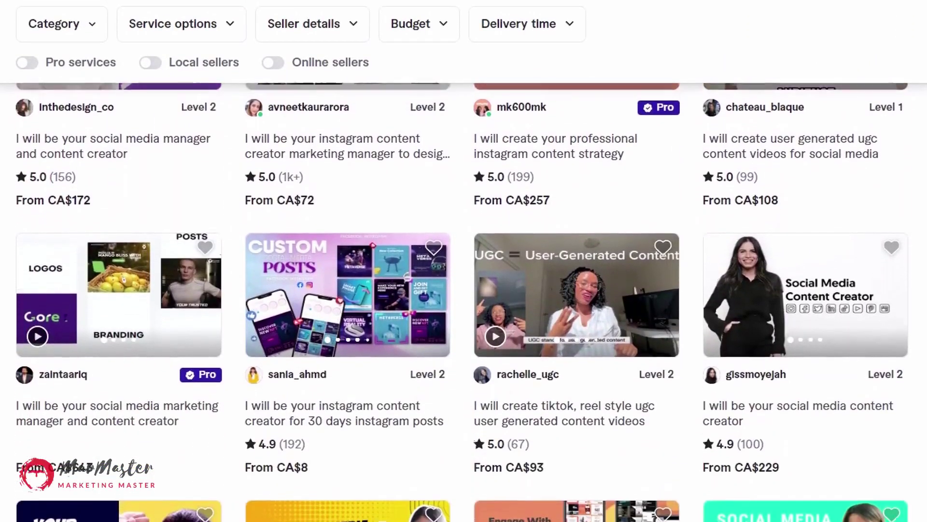
scroll(463, 299, down, 6)
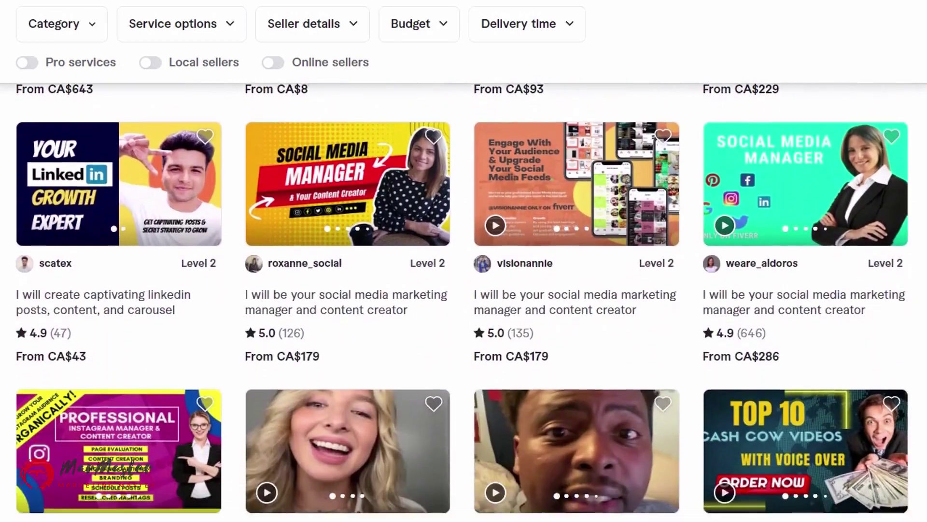
scroll(464, 300, down, 7)
scroll(464, 299, down, 6)
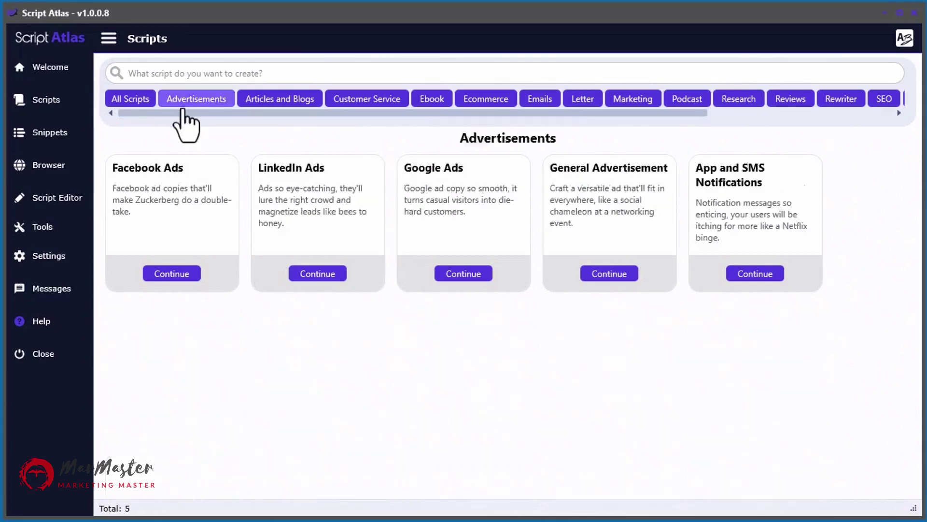
Browse the script category tabs, then post the AI careers article to Script Atlas Blog.
click(285, 99)
click(367, 99)
click(432, 100)
click(486, 99)
click(540, 101)
click(583, 101)
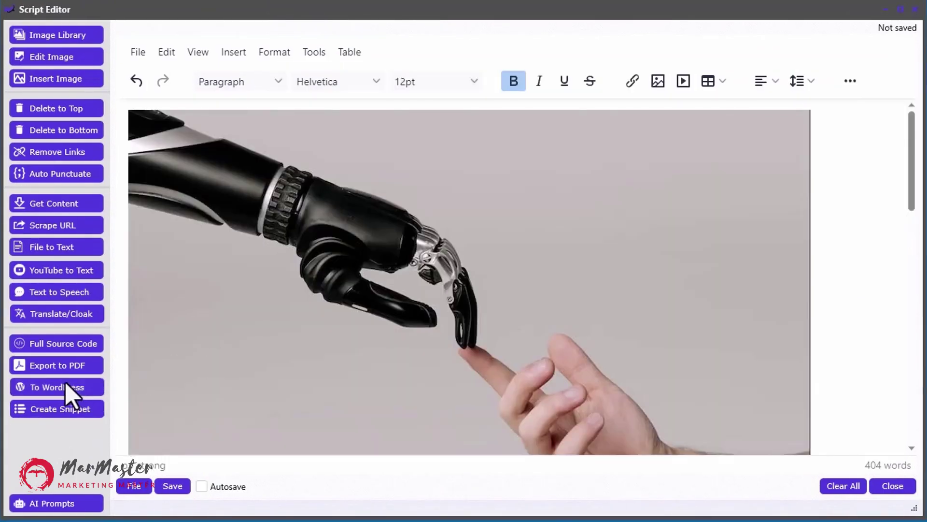
click(68, 389)
click(534, 331)
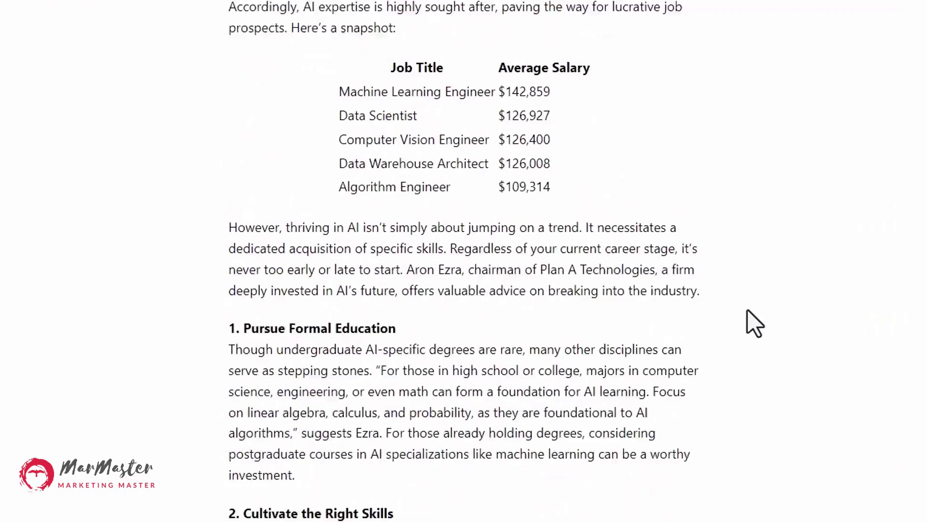
scroll(747, 315, down, 10)
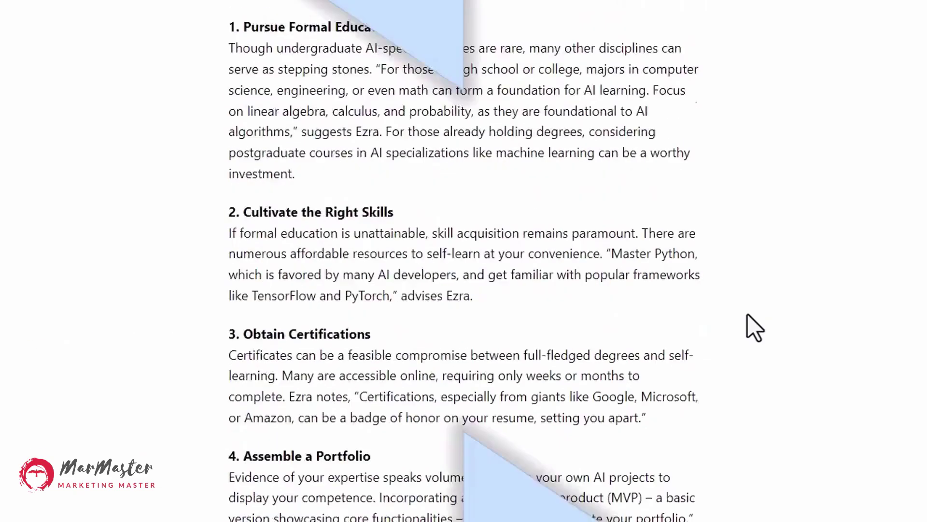